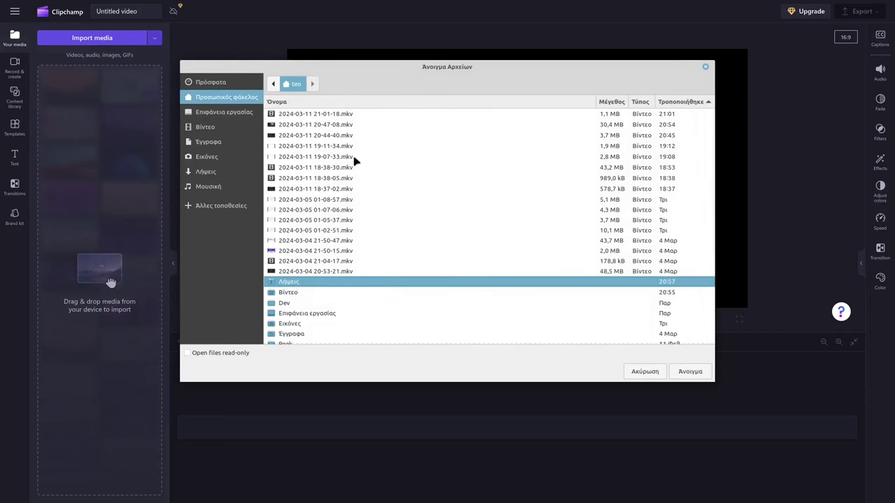
Import the video squirrel_on_a_wood (720p).mp4 from the video-editing folder inside Λήψεις.
{"action": "left_click", "coordinate": [215, 172]}
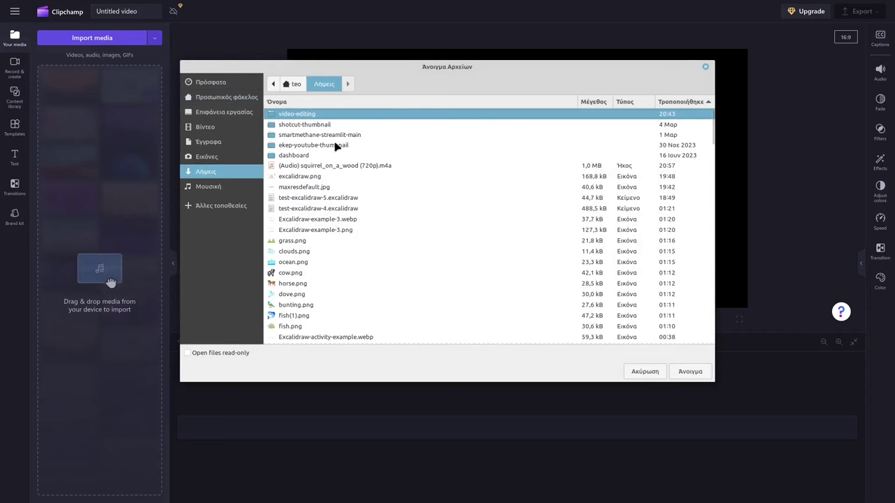
{"action": "double_click", "coordinate": [307, 117]}
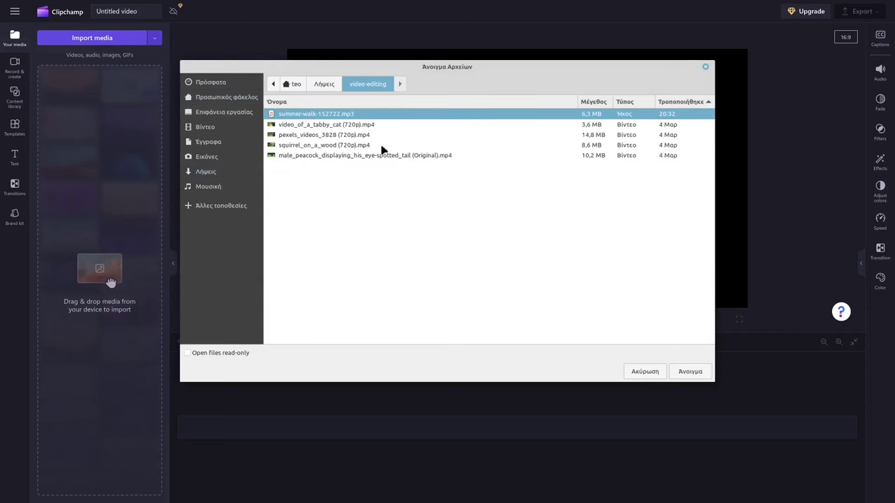
{"action": "left_click", "coordinate": [331, 145]}
{"action": "double_click", "coordinate": [326, 147]}
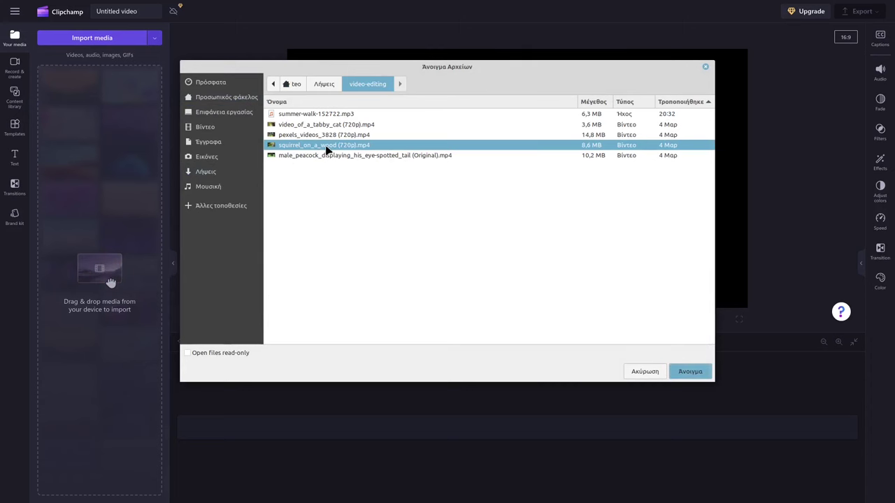
Import the audio file summer-walk-152722.mp3 from the video-editing folder into the project's media.
{"action": "left_click", "coordinate": [98, 39]}
{"action": "double_click", "coordinate": [292, 116]}
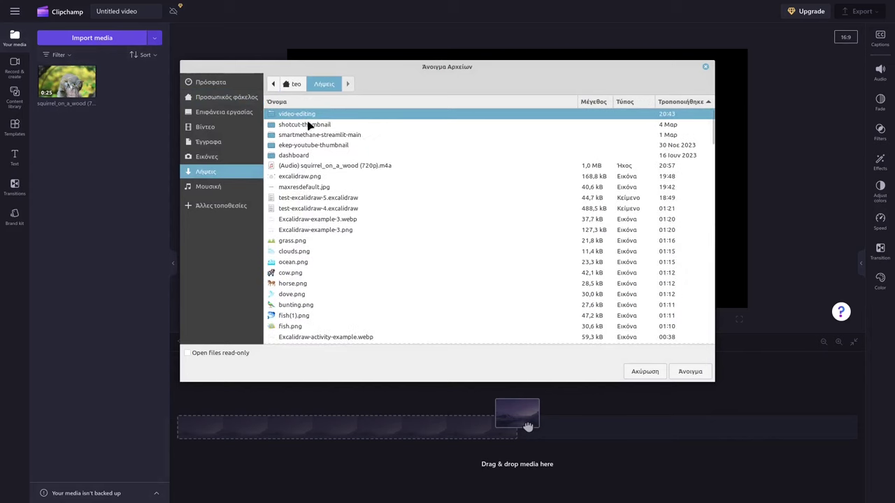
{"action": "double_click", "coordinate": [307, 116]}
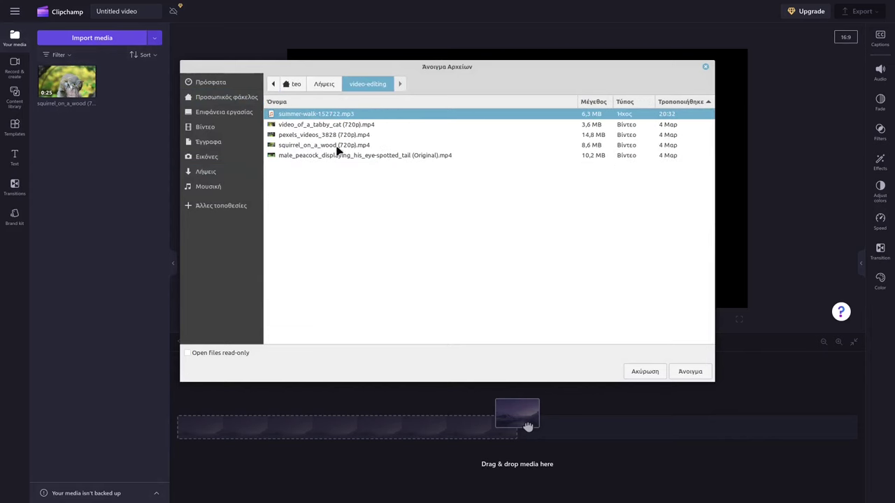
{"action": "double_click", "coordinate": [320, 114]}
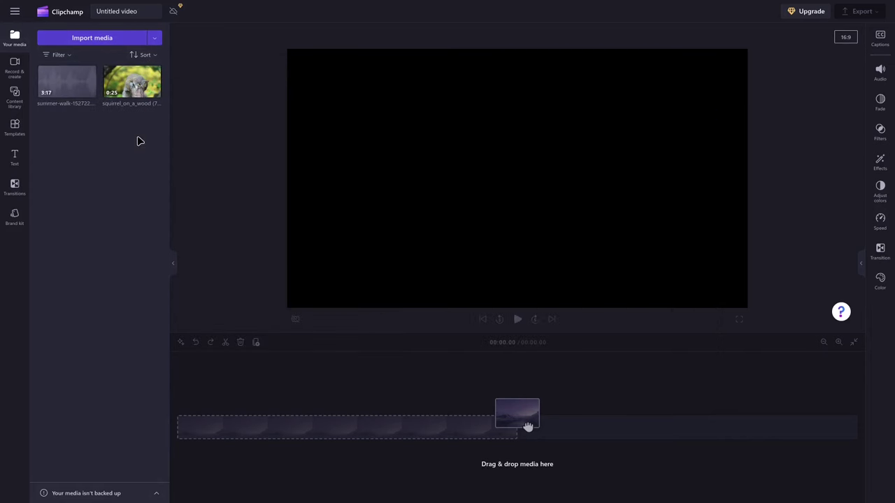
Add the squirrel video to the timeline and play it from near its start.
{"action": "mouse_move", "coordinate": [143, 91]}
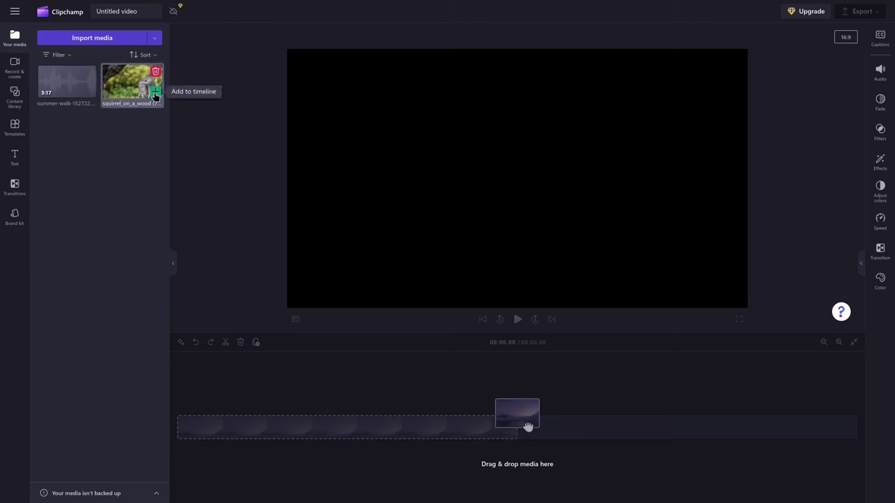
{"action": "left_click", "coordinate": [155, 95]}
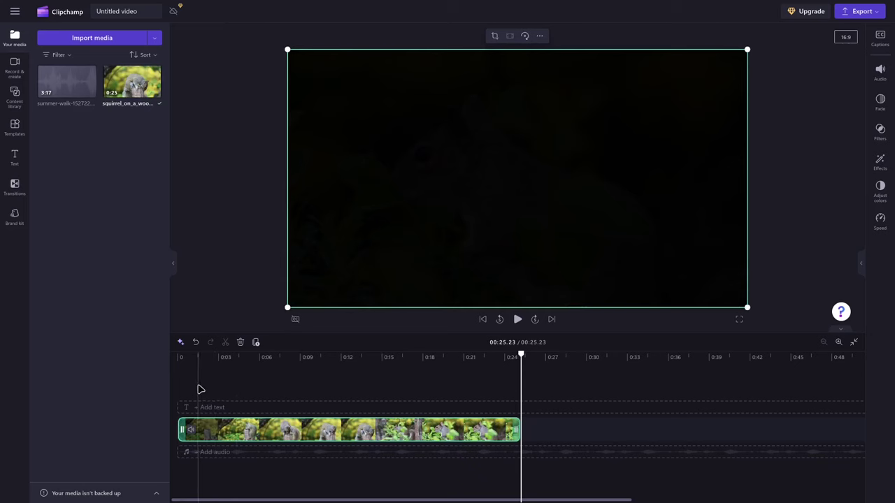
{"action": "left_click", "coordinate": [200, 389]}
{"action": "left_click", "coordinate": [514, 320]}
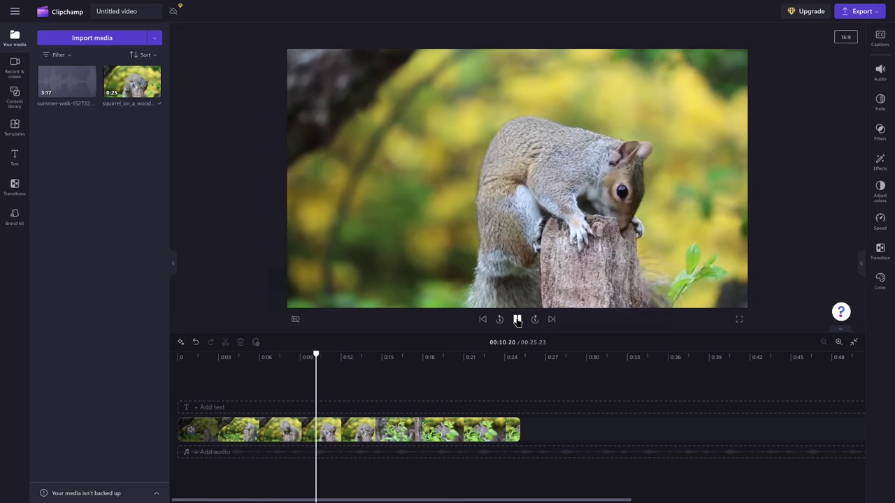
Mute the squirrel clip's audio on the timeline and play a short section to check it.
{"action": "left_click", "coordinate": [297, 443]}
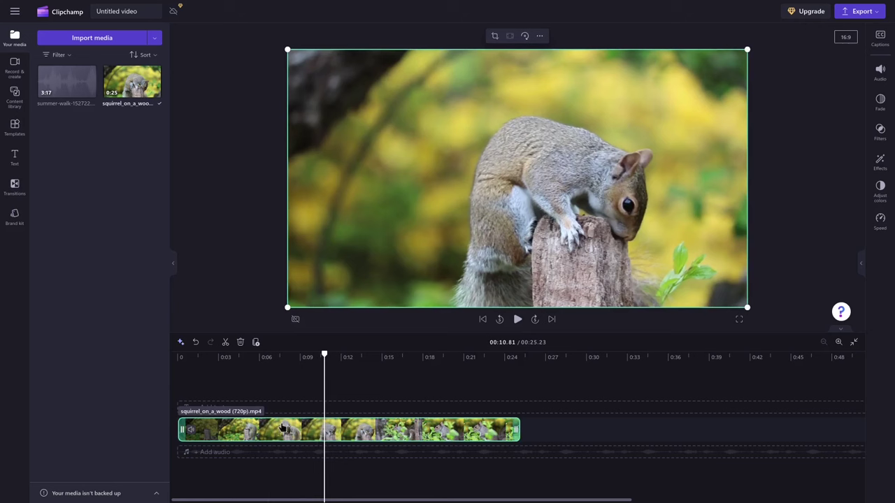
{"action": "right_click", "coordinate": [349, 428]}
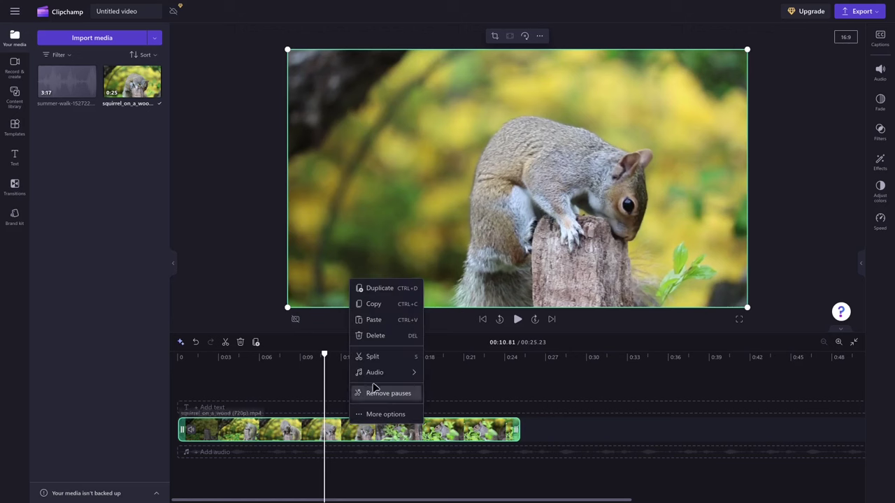
{"action": "mouse_move", "coordinate": [377, 374]}
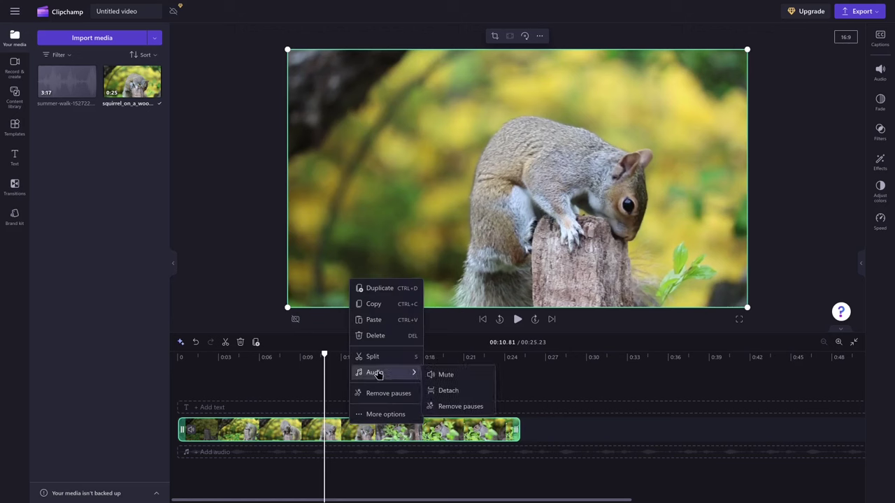
{"action": "left_click", "coordinate": [452, 376]}
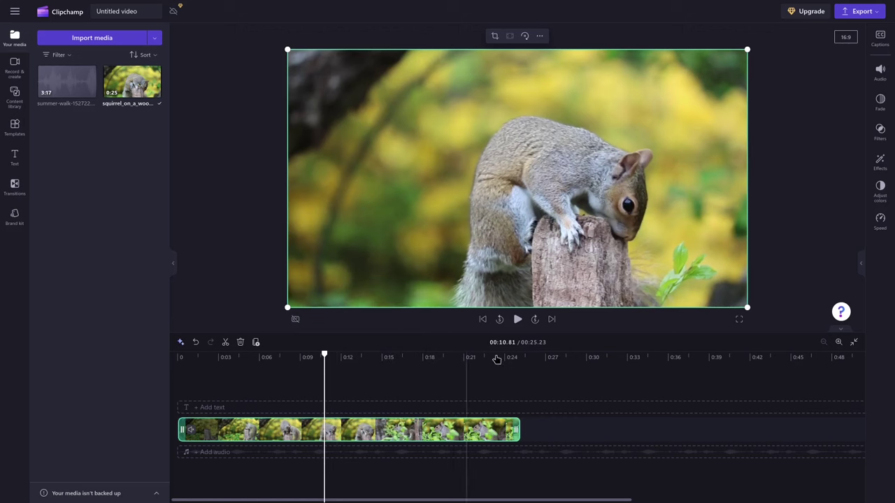
{"action": "left_click", "coordinate": [518, 319]}
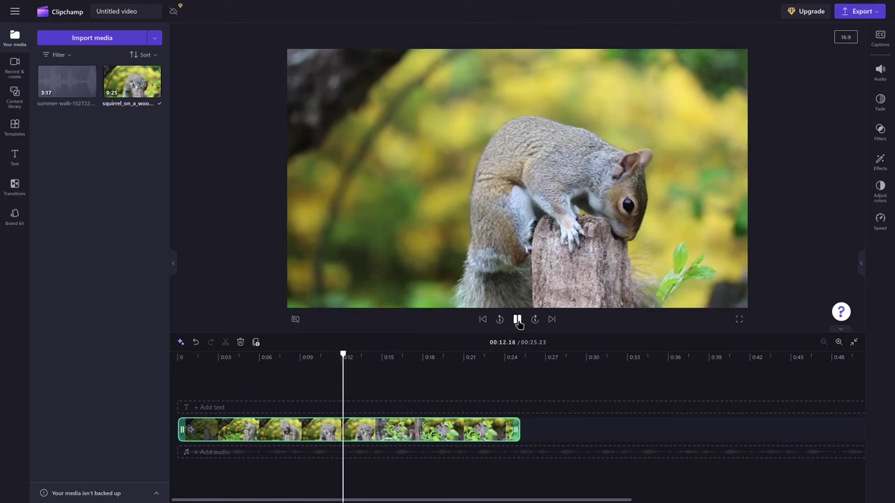
{"action": "left_click", "coordinate": [518, 319]}
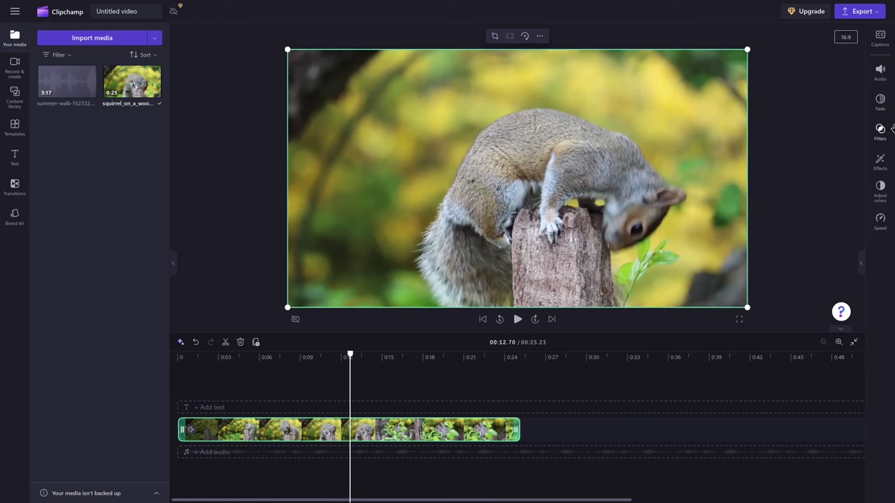
Unmute the squirrel clip with its audio settings open and try lowering its volume.
{"action": "left_click", "coordinate": [880, 72]}
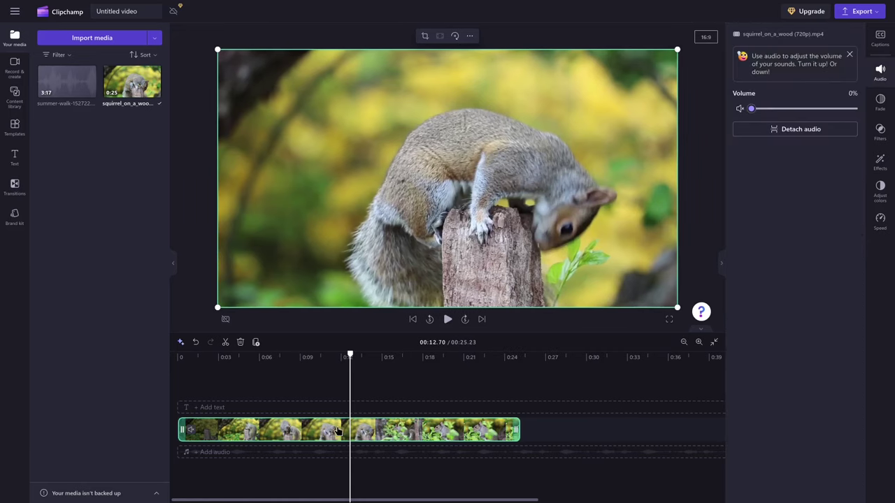
{"action": "right_click", "coordinate": [381, 429]}
{"action": "mouse_move", "coordinate": [381, 374]}
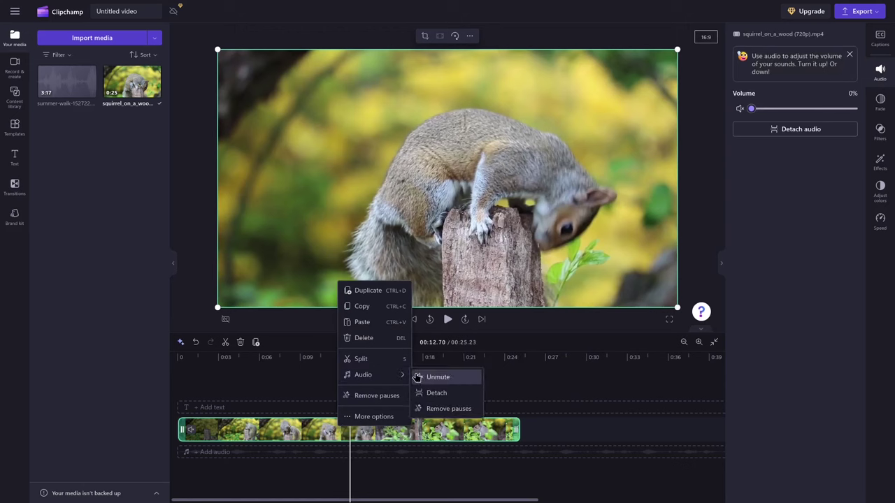
{"action": "left_click", "coordinate": [431, 376]}
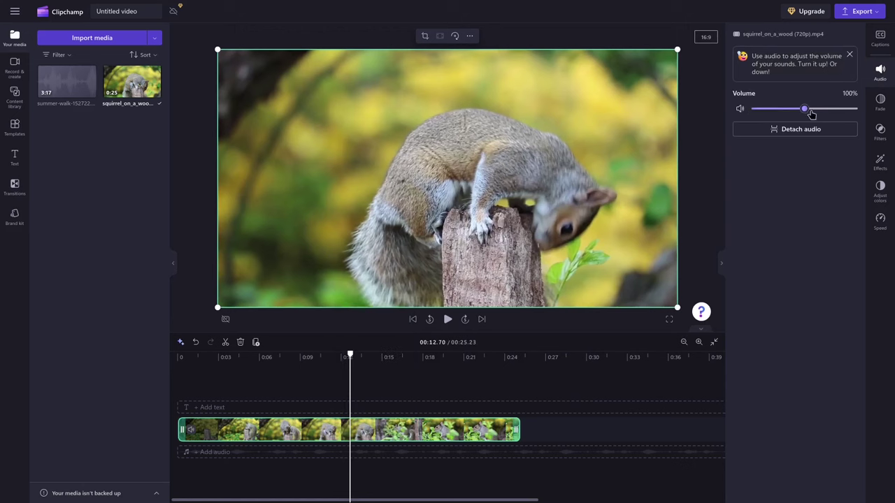
{"action": "left_click_drag", "start_coordinate": [800, 112], "coordinate": [771, 114]}
Detach the squirrel clip's audio onto its own track and shift it to start at about 16 seconds.
{"action": "right_click", "coordinate": [416, 429]}
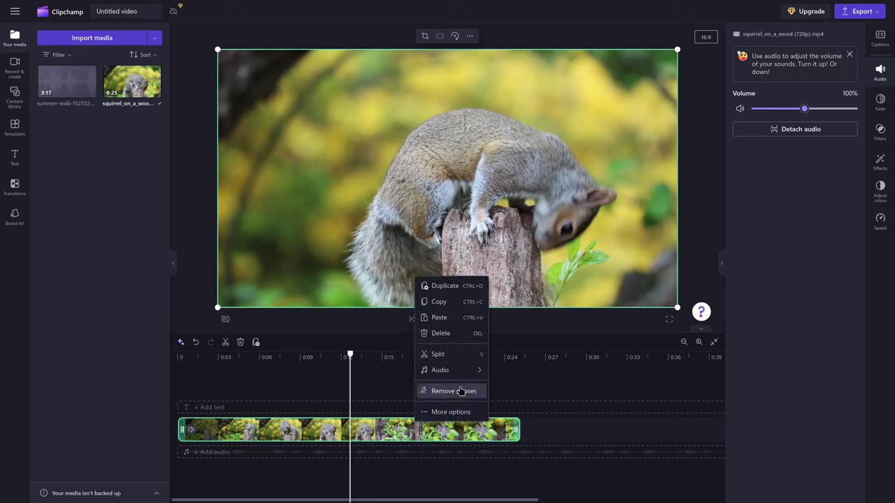
{"action": "mouse_move", "coordinate": [464, 372]}
{"action": "left_click", "coordinate": [514, 404]}
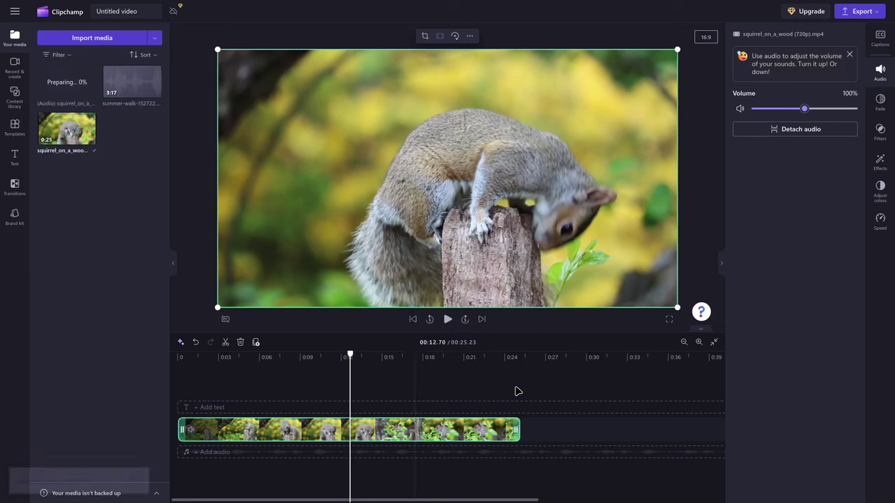
{"action": "left_click_drag", "start_coordinate": [306, 447], "coordinate": [541, 443]}
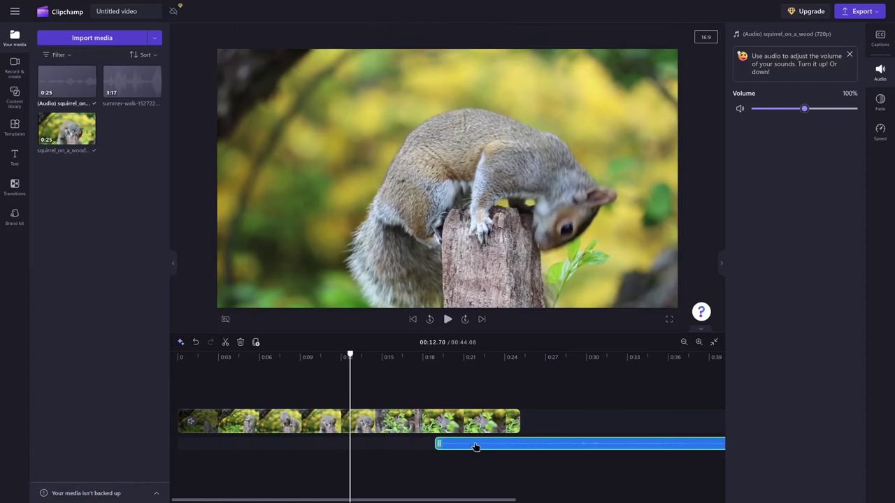
{"action": "left_click_drag", "start_coordinate": [473, 445], "coordinate": [376, 443]}
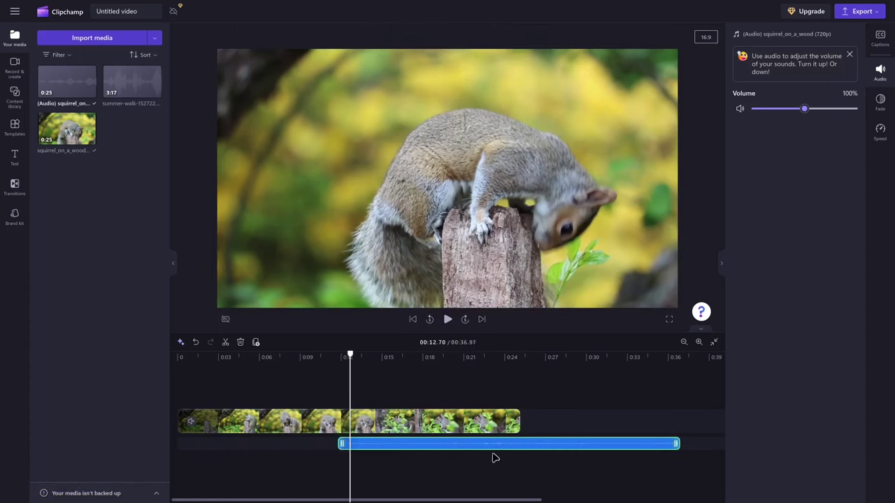
{"action": "left_click_drag", "start_coordinate": [484, 448], "coordinate": [544, 447]}
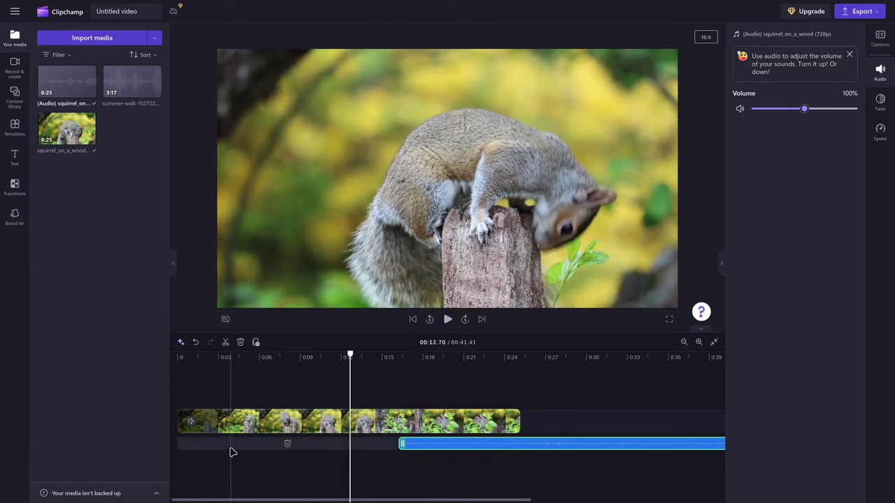
Play the timeline from about 19 seconds past the video's end to preview the shifted audio.
{"action": "left_click", "coordinate": [423, 399]}
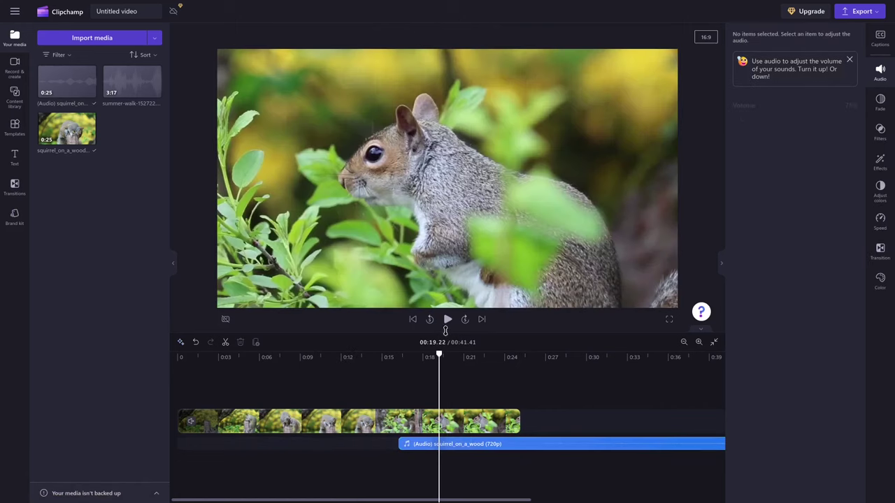
{"action": "key", "text": "space"}
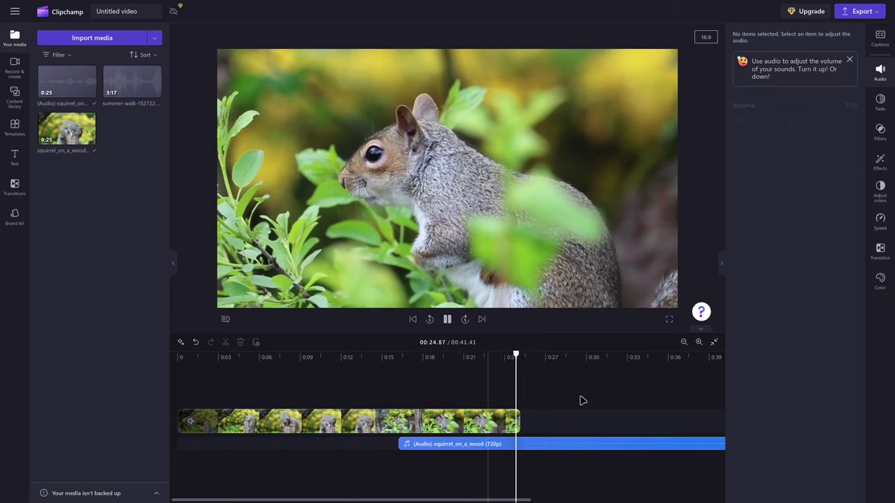
{"action": "left_click", "coordinate": [447, 319]}
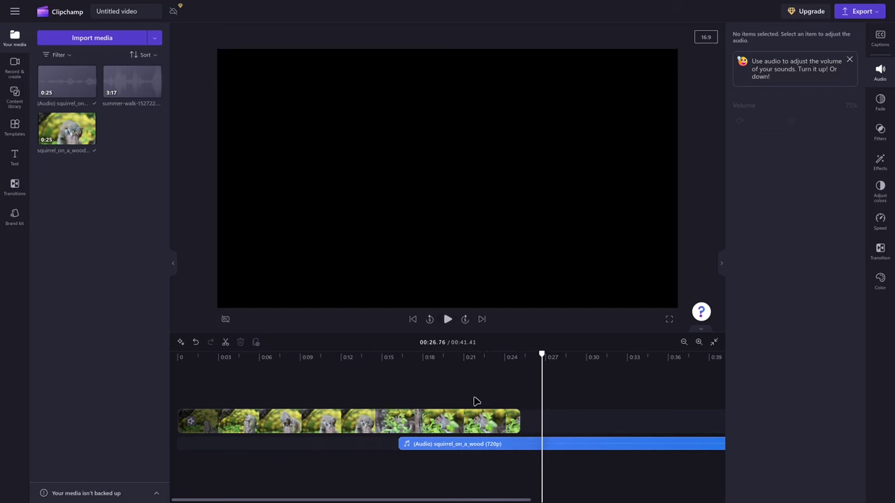
Undo the moving and detaching of the squirrel clip's audio.
{"action": "left_click", "coordinate": [514, 451]}
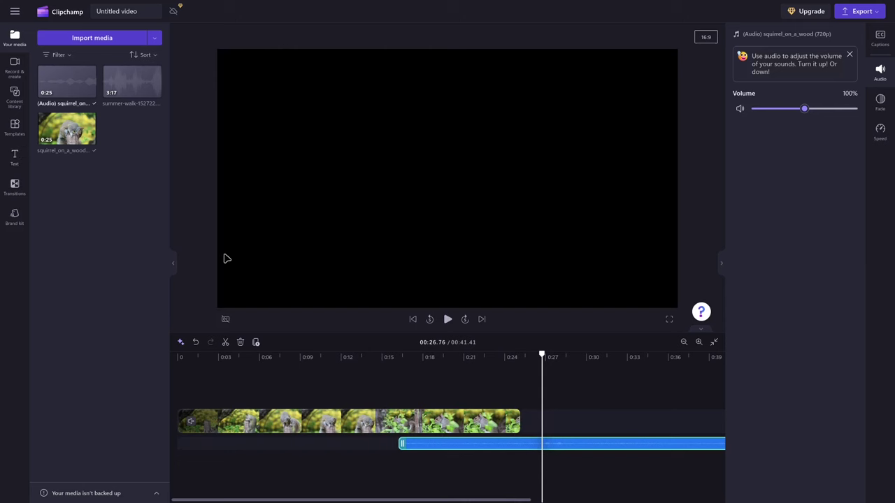
{"action": "left_click_drag", "start_coordinate": [489, 443], "coordinate": [270, 443]}
{"action": "key", "text": "Delete"}
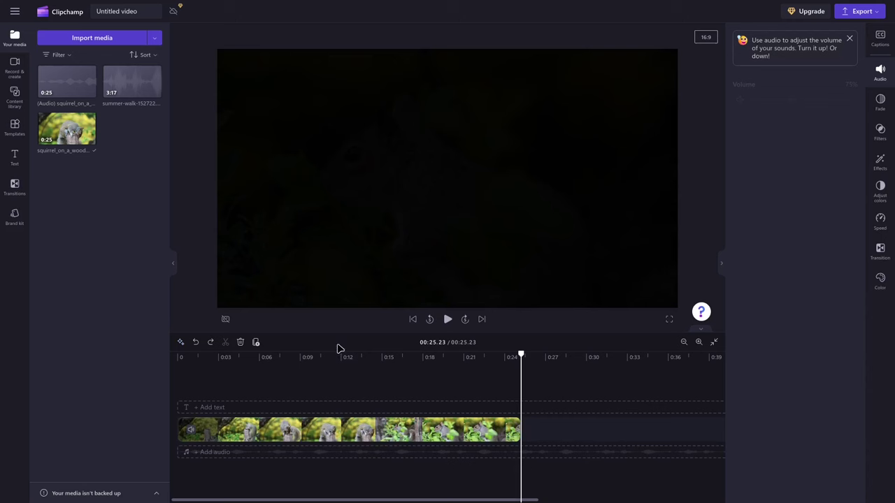
Play a short section of the squirrel clip up to about 9 seconds to check its sound.
{"action": "key", "text": "Left"}
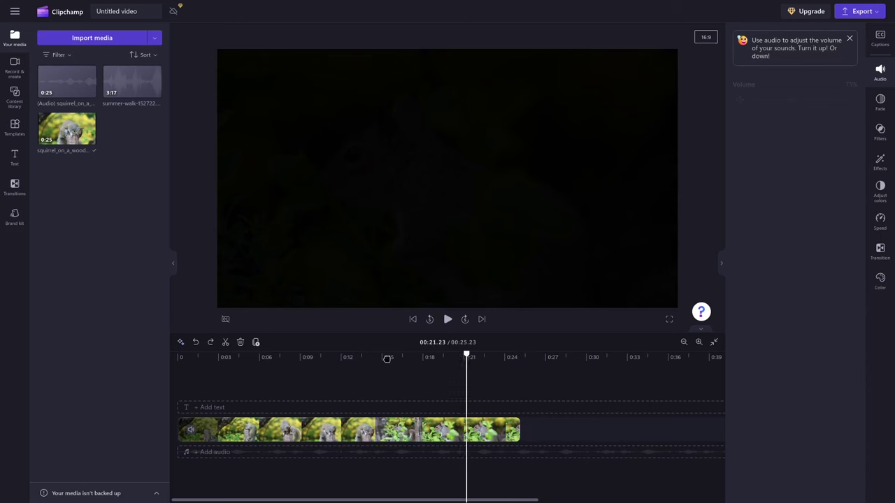
{"action": "left_click", "coordinate": [447, 320]}
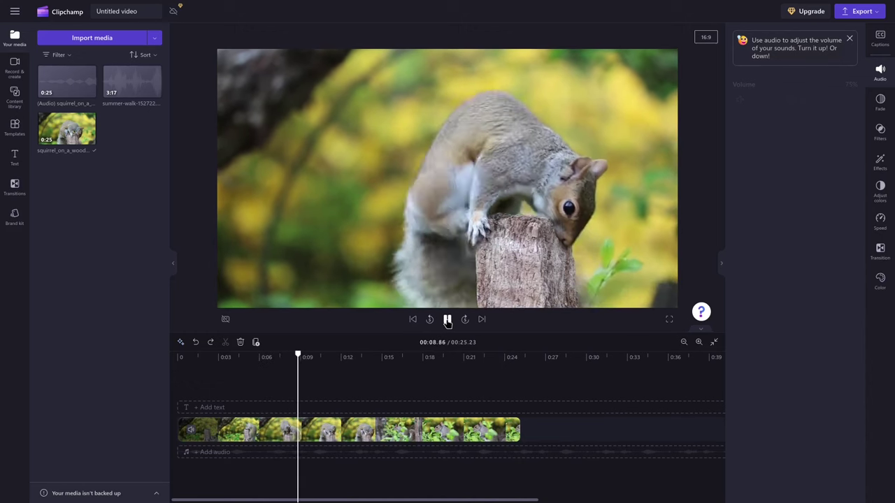
{"action": "left_click", "coordinate": [447, 320]}
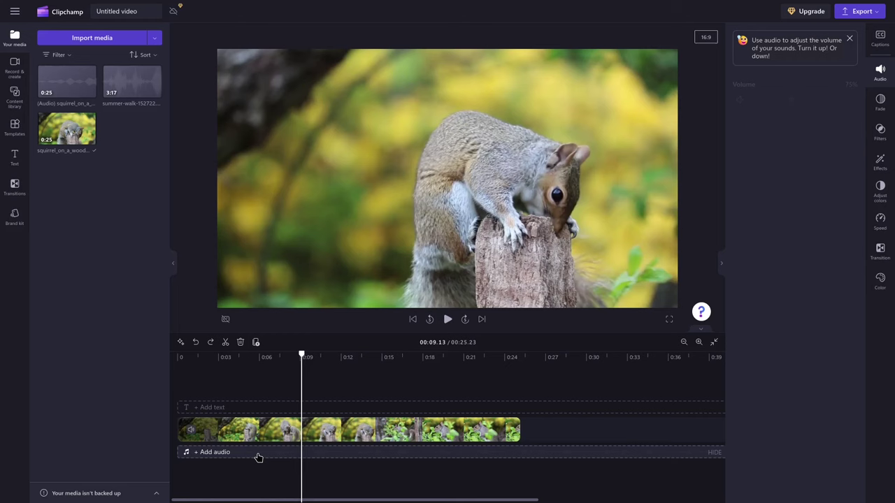
Browse the content library's audio for the timeline, viewing the Sound effects collections and the Music collections.
{"action": "left_click", "coordinate": [258, 457]}
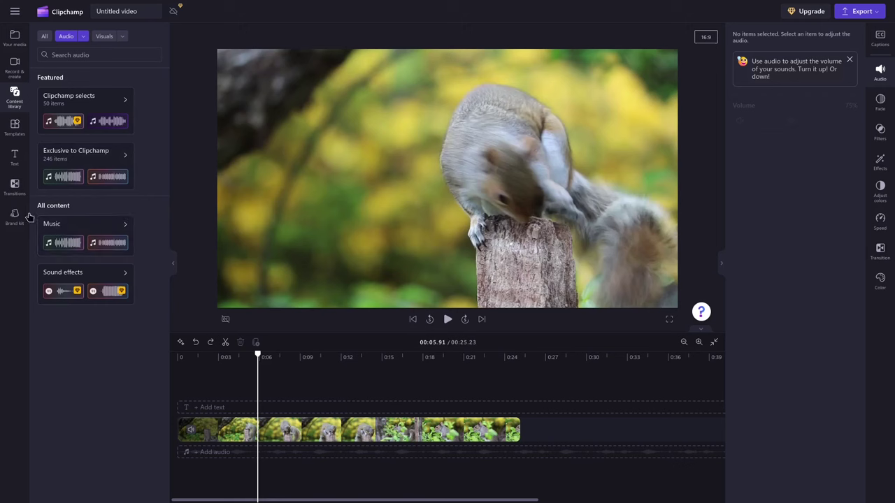
{"action": "left_click", "coordinate": [96, 276]}
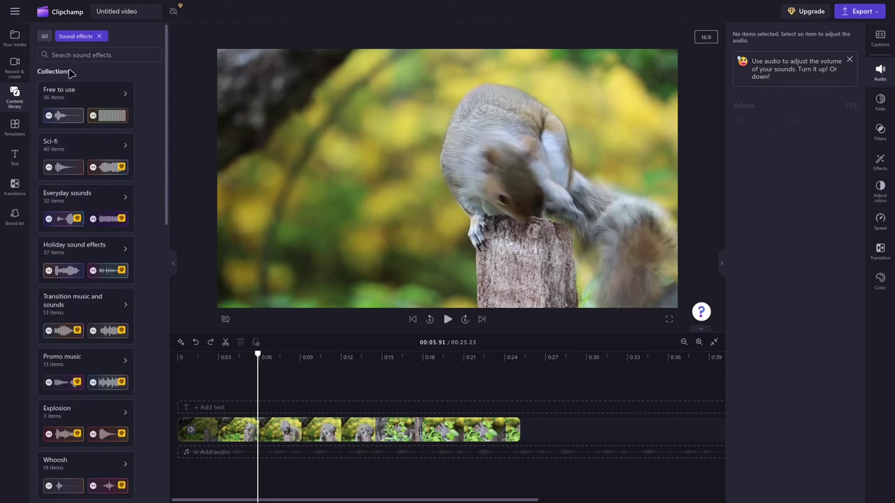
{"action": "left_click", "coordinate": [99, 37]}
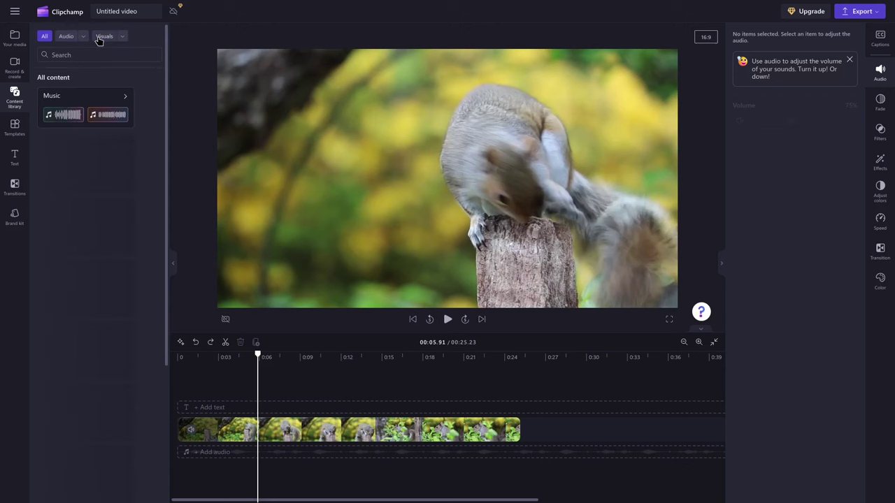
{"action": "left_click", "coordinate": [85, 97]}
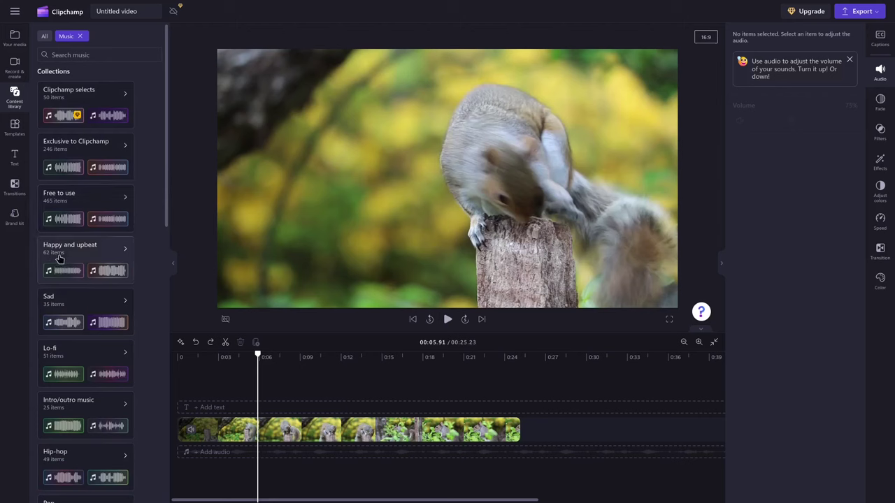
Add the Gone Gone track from the Happy and upbeat music collection and align it with the start of the timeline.
{"action": "left_click", "coordinate": [83, 252]}
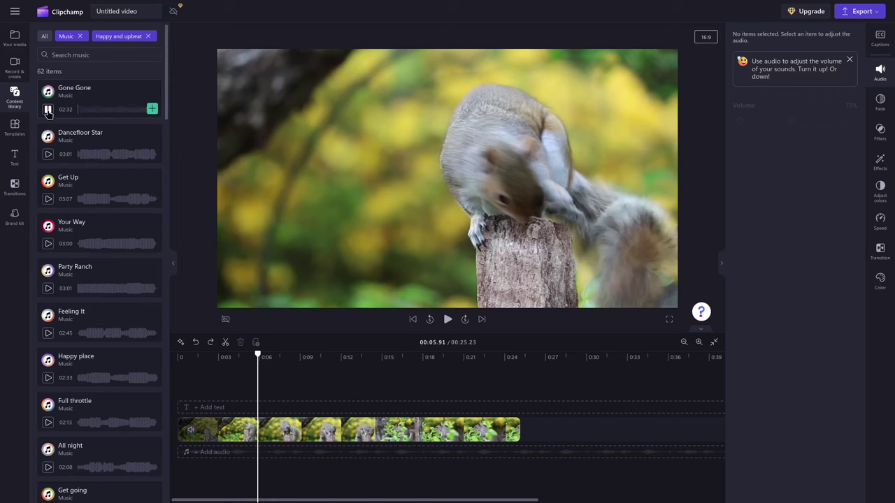
{"action": "left_click", "coordinate": [152, 109]}
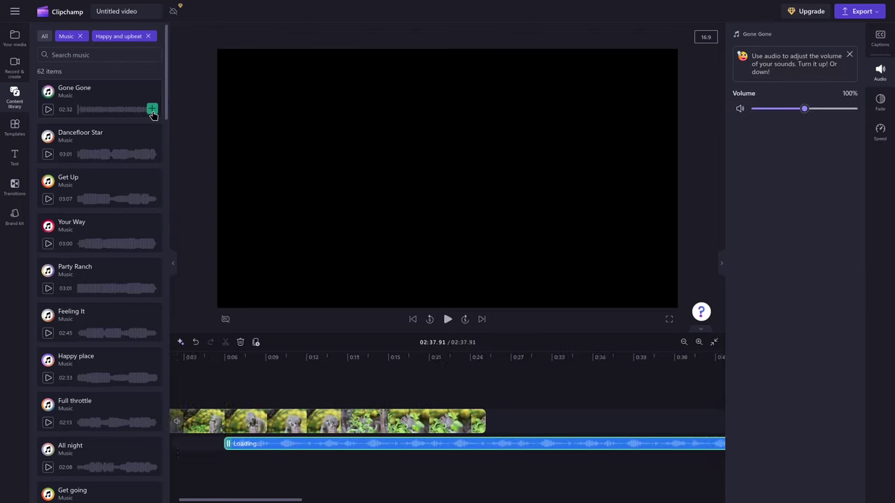
{"action": "left_click_drag", "start_coordinate": [185, 500], "coordinate": [178, 501]}
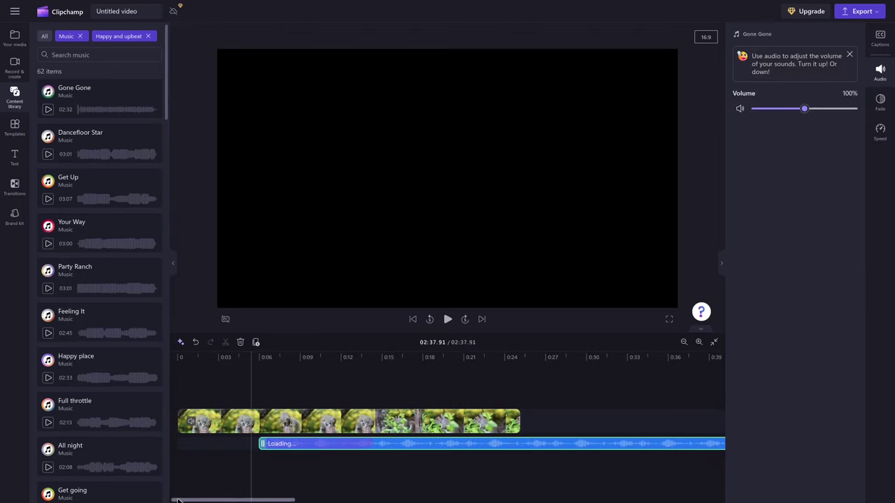
{"action": "left_click_drag", "start_coordinate": [320, 443], "coordinate": [241, 405]}
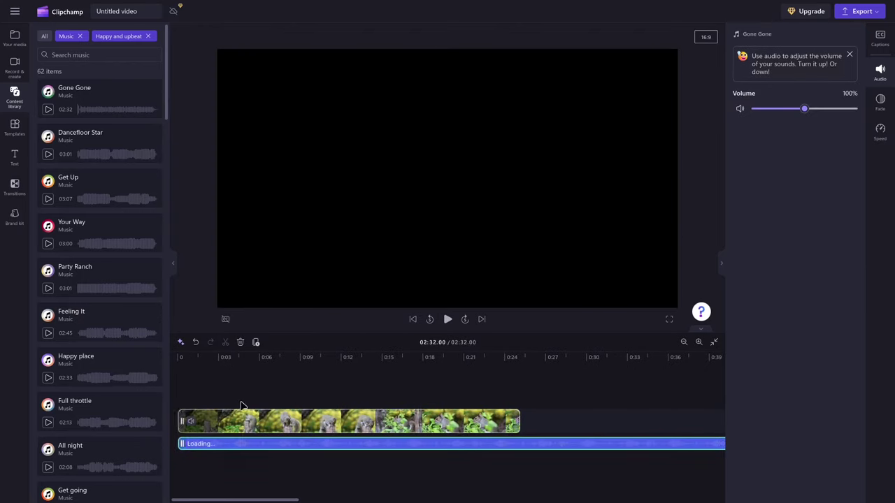
Play the timeline up to about 8 seconds to hear Gone Gone under the squirrel clip.
{"action": "left_click", "coordinate": [241, 406]}
{"action": "left_click", "coordinate": [448, 319]}
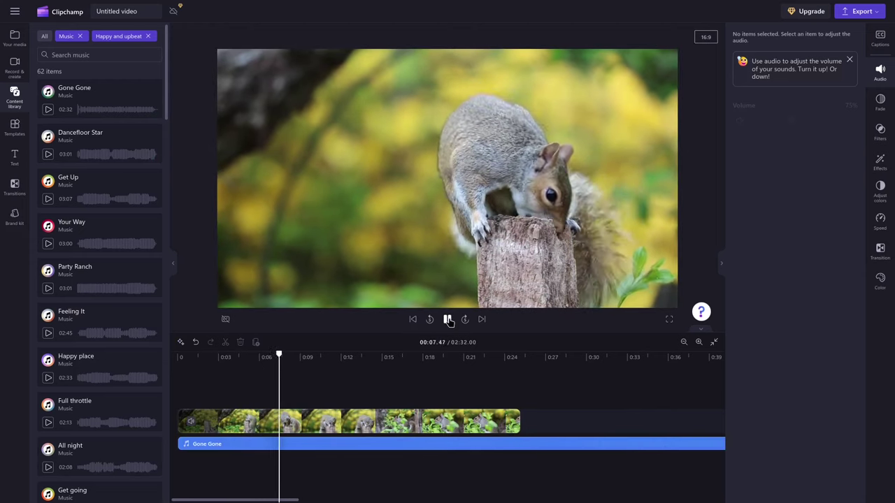
{"action": "left_click", "coordinate": [448, 320]}
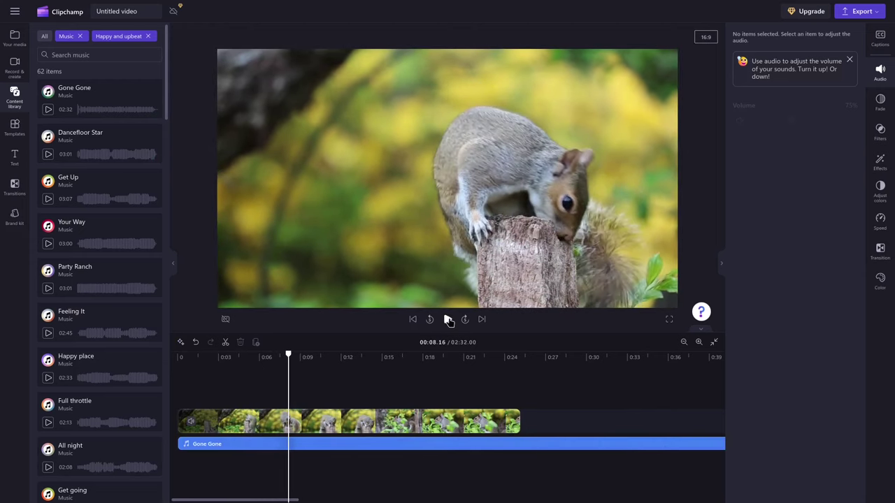
Delete Gone Gone from the timeline, and remove it and the detached squirrel audio from the project's media.
{"action": "left_click", "coordinate": [328, 446]}
{"action": "key", "text": "Delete"}
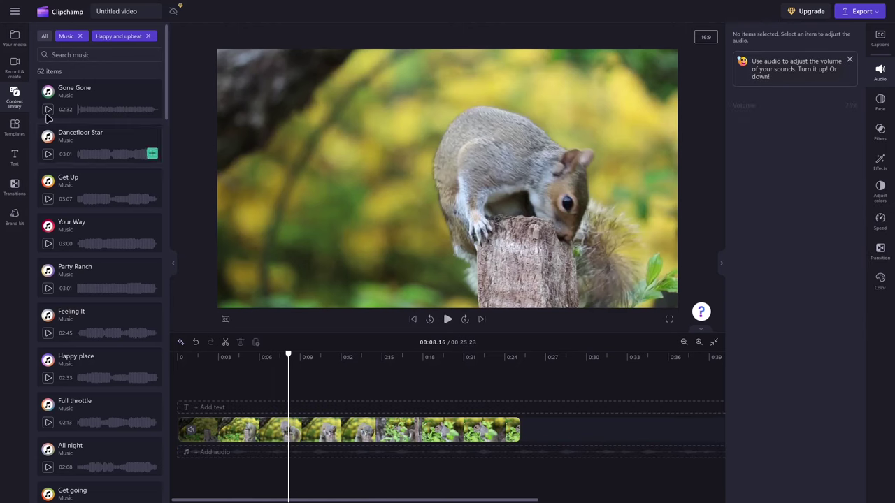
{"action": "left_click", "coordinate": [15, 39]}
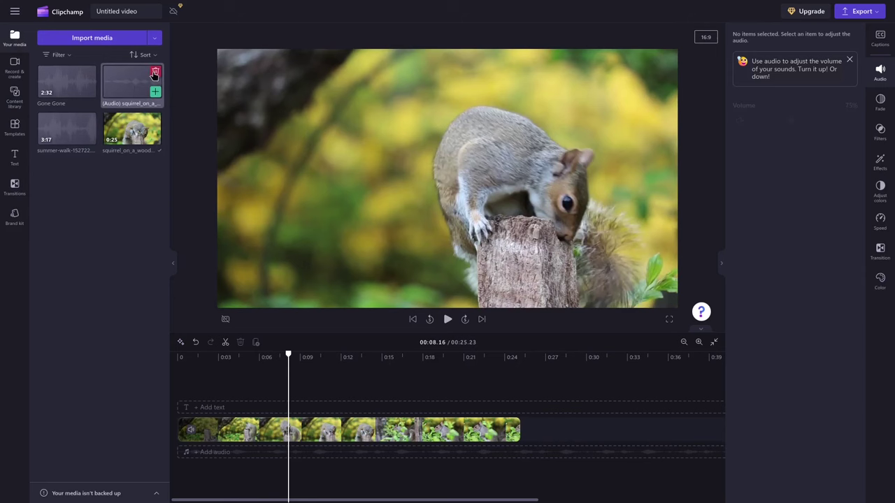
{"action": "left_click", "coordinate": [154, 74]}
{"action": "left_click", "coordinate": [414, 280]}
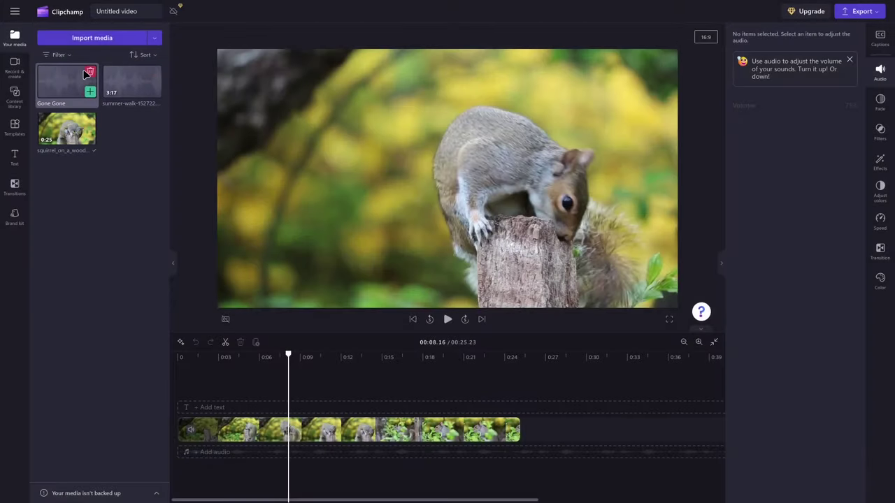
{"action": "left_click", "coordinate": [89, 72]}
{"action": "left_click", "coordinate": [404, 280]}
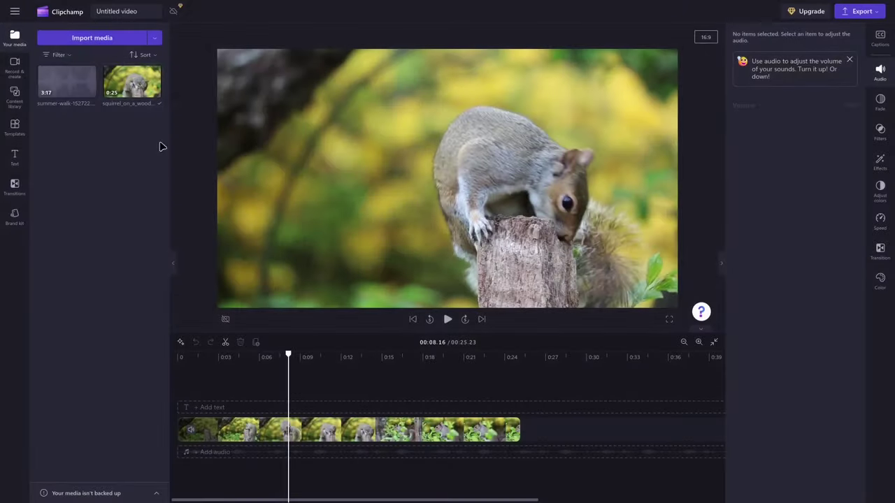
Add the summer-walk music file beneath the squirrel video and align it with the start of the timeline.
{"action": "left_click_drag", "start_coordinate": [70, 87], "coordinate": [217, 448]}
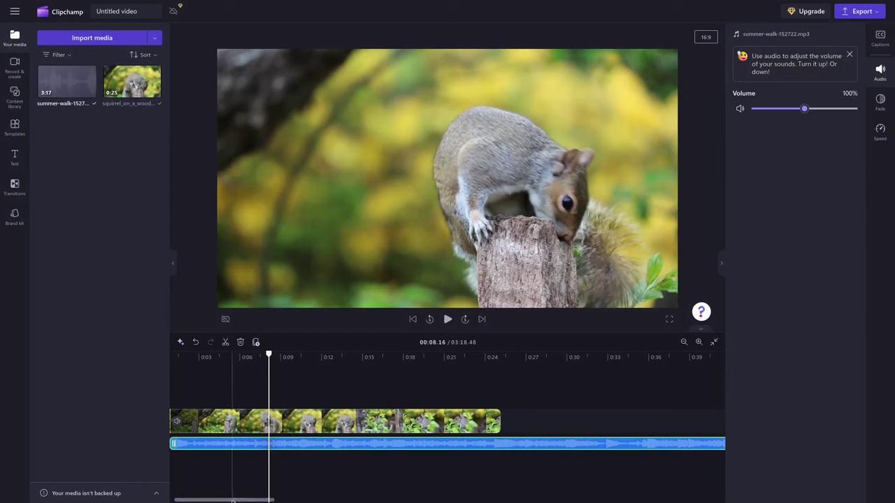
{"action": "left_click_drag", "start_coordinate": [233, 500], "coordinate": [230, 500]}
{"action": "left_click_drag", "start_coordinate": [318, 445], "coordinate": [300, 448]}
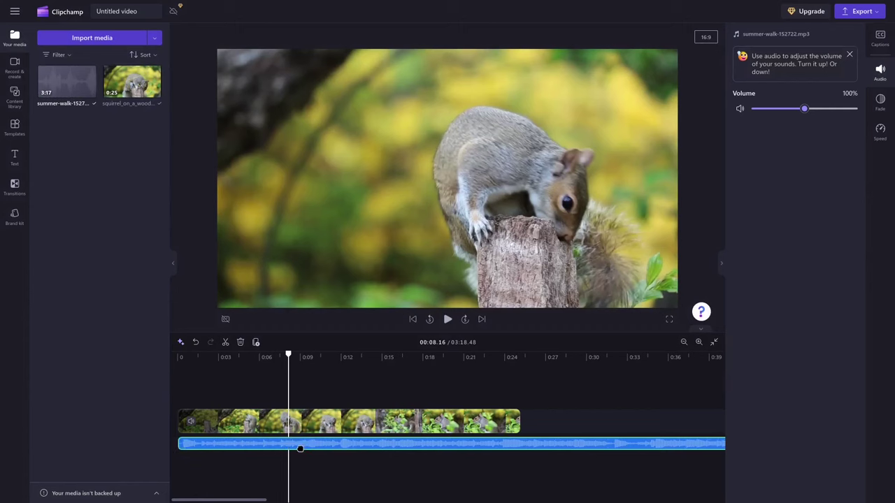
Play the timeline from about 1 to 3 seconds to hear the summer-walk music with the video.
{"action": "left_click", "coordinate": [190, 380]}
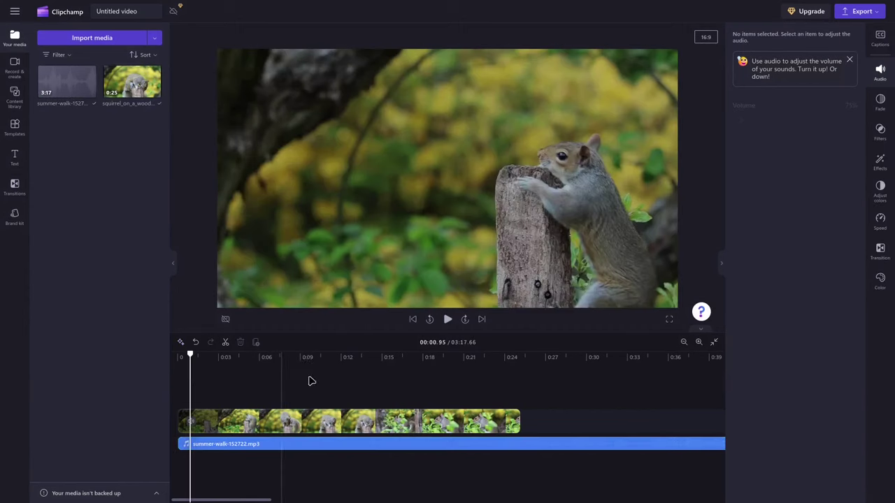
{"action": "left_click", "coordinate": [447, 319]}
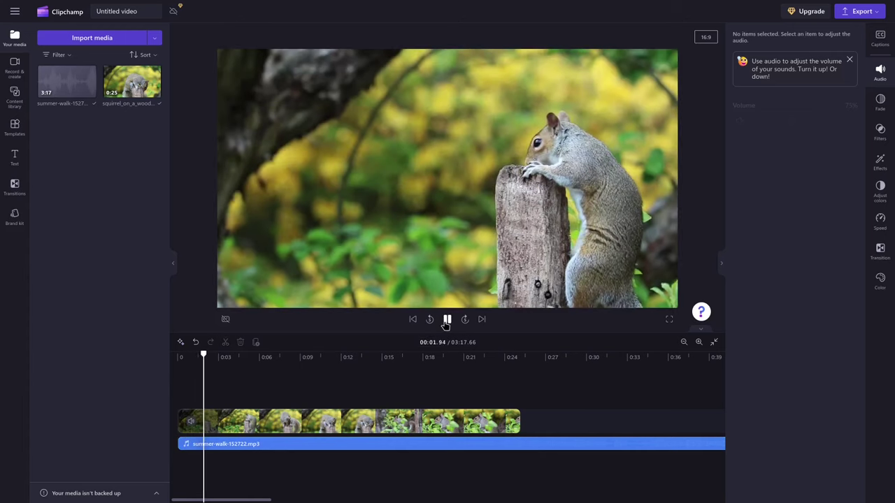
{"action": "left_click", "coordinate": [447, 319]}
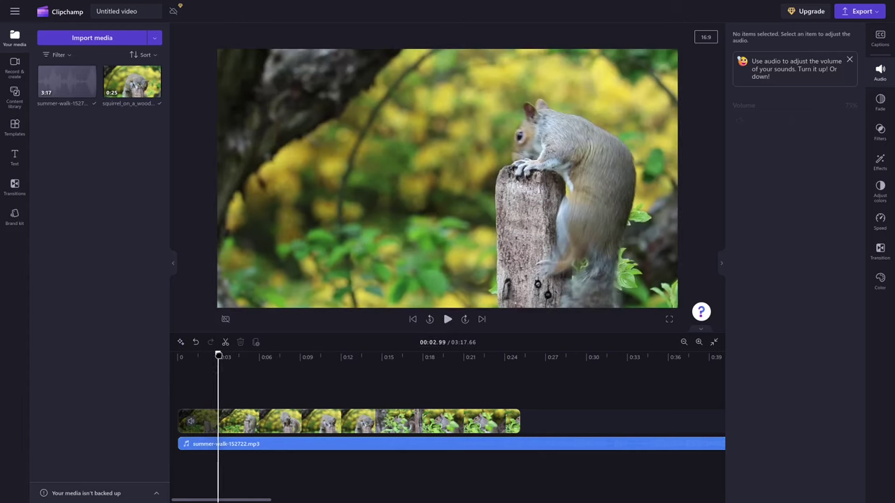
Split the squirrel video and the music at 10.46 seconds and delete both parts after the cut.
{"action": "left_click_drag", "start_coordinate": [218, 356], "coordinate": [319, 362]}
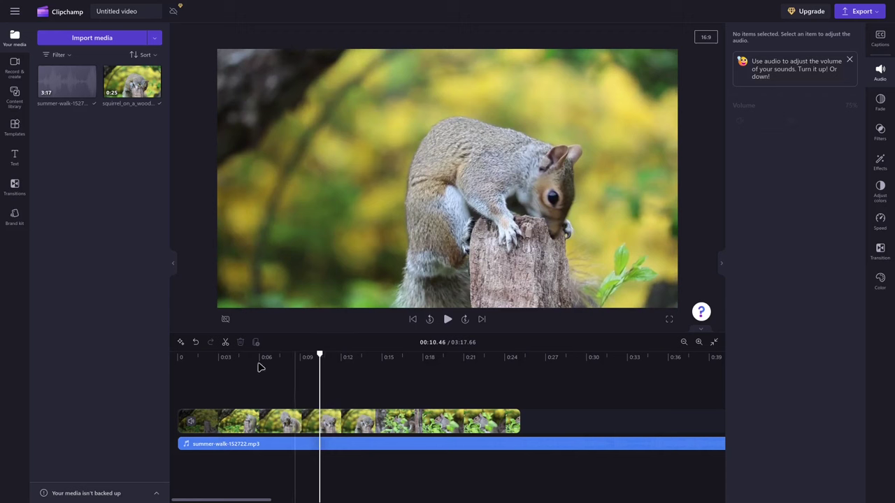
{"action": "left_click", "coordinate": [225, 343]}
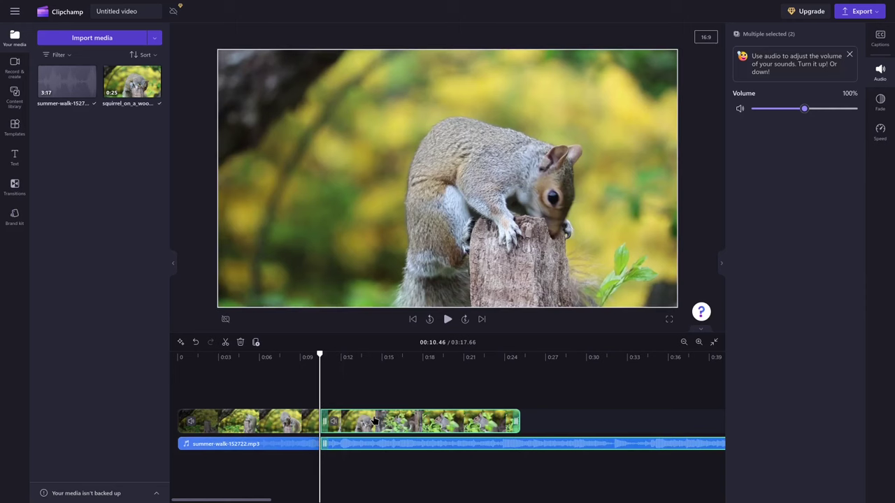
{"action": "key", "text": "Delete"}
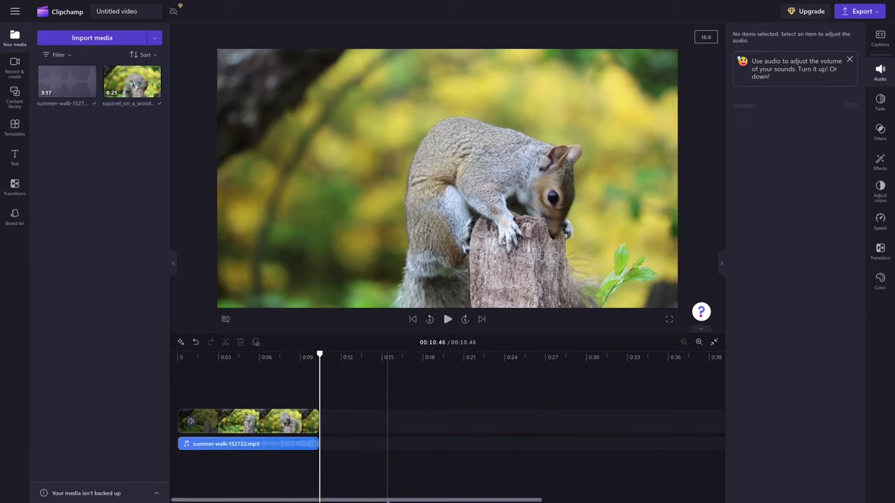
Fit the shortened timeline to the view and play it from about 5.4 to 9 seconds.
{"action": "left_click", "coordinate": [712, 343]}
{"action": "left_click", "coordinate": [463, 370]}
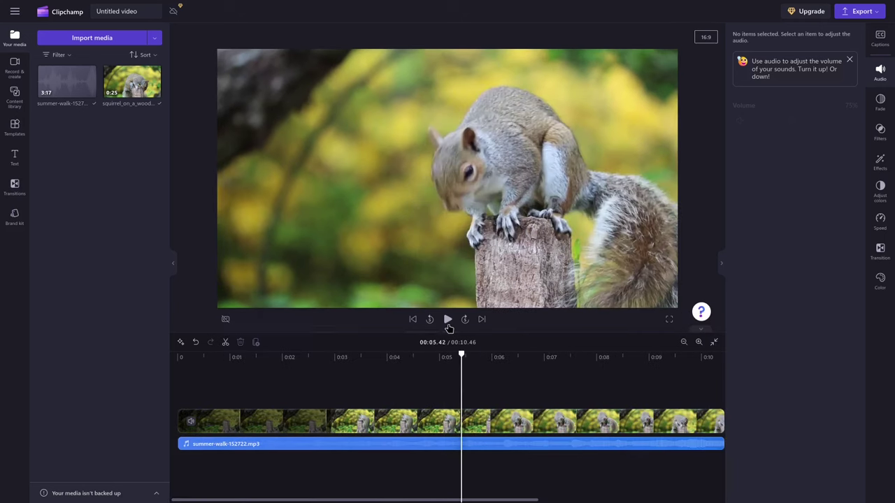
{"action": "left_click", "coordinate": [447, 320]}
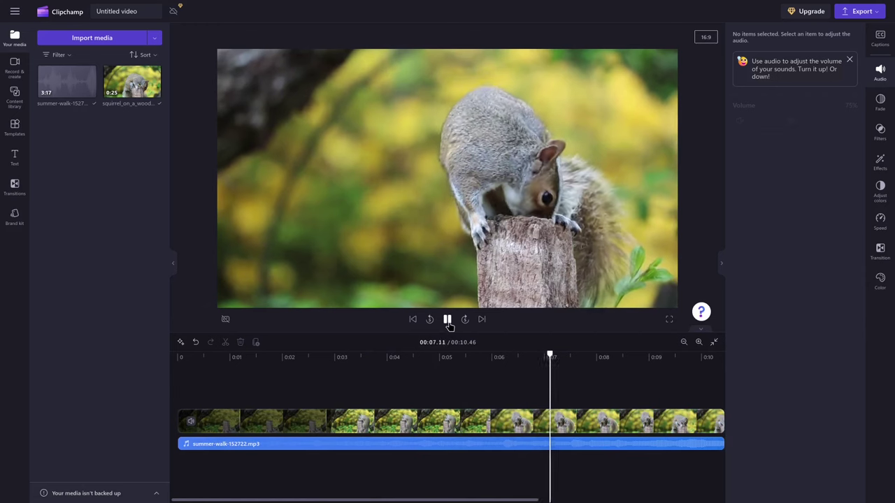
{"action": "left_click", "coordinate": [448, 319]}
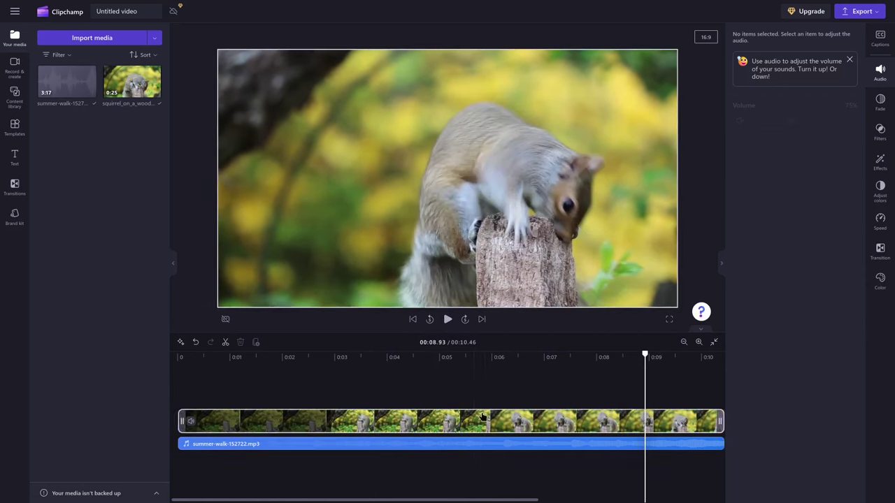
Lower the summer-walk music's volume to 49% and play from about 4.6 seconds to check the level.
{"action": "left_click", "coordinate": [403, 450]}
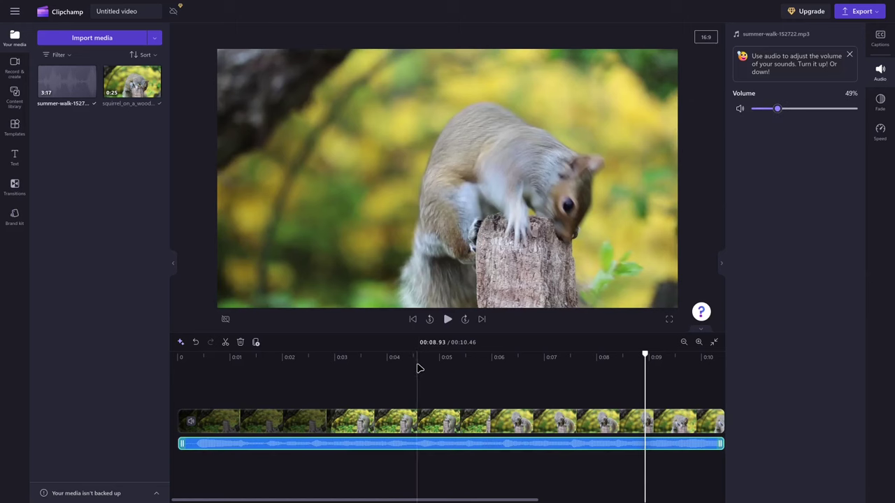
{"action": "left_click", "coordinate": [417, 368]}
{"action": "left_click", "coordinate": [448, 320]}
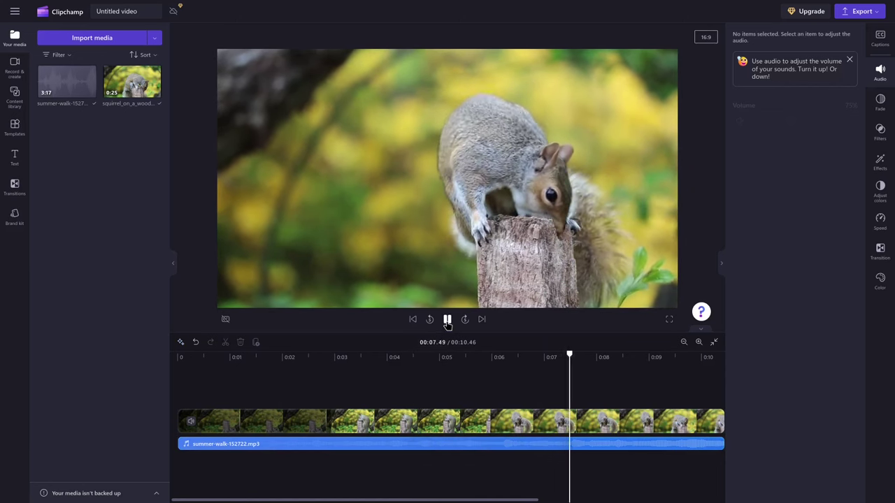
{"action": "left_click", "coordinate": [447, 319]}
Give the summer-walk music a 1.0 s fade in and a 1.0 s fade out.
{"action": "left_click", "coordinate": [391, 446]}
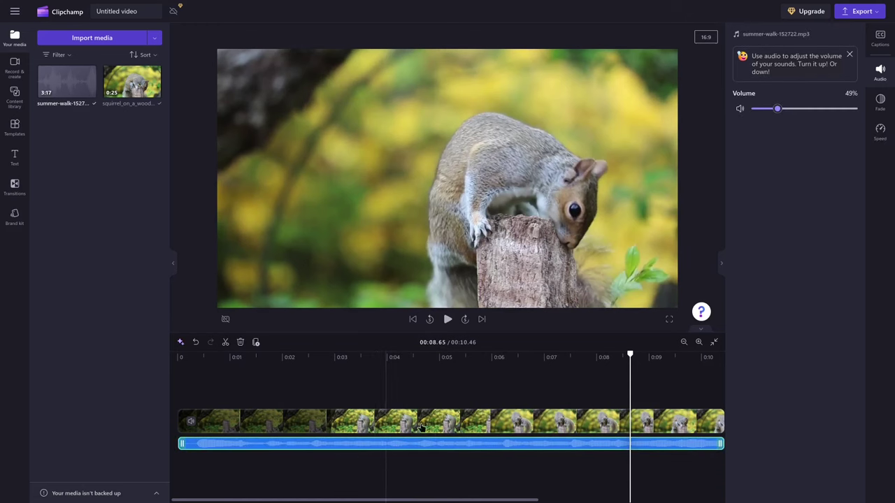
{"action": "left_click", "coordinate": [880, 71]}
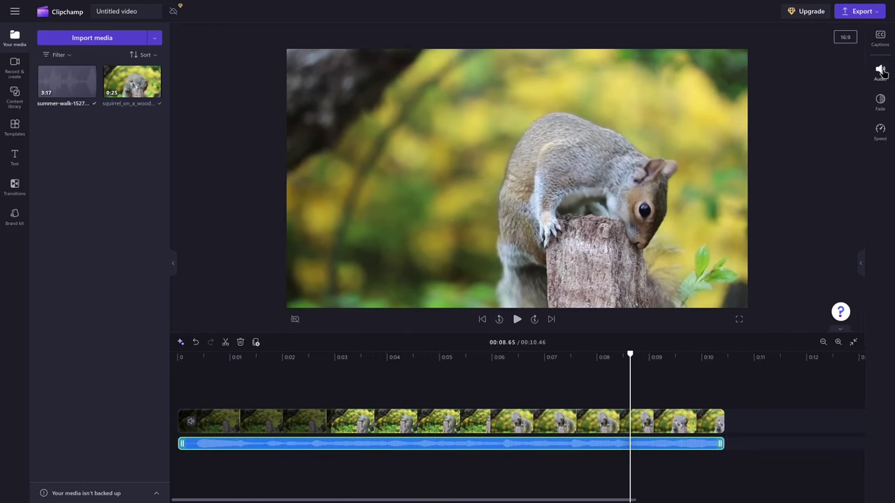
{"action": "left_click", "coordinate": [881, 71]}
{"action": "left_click", "coordinate": [879, 101]}
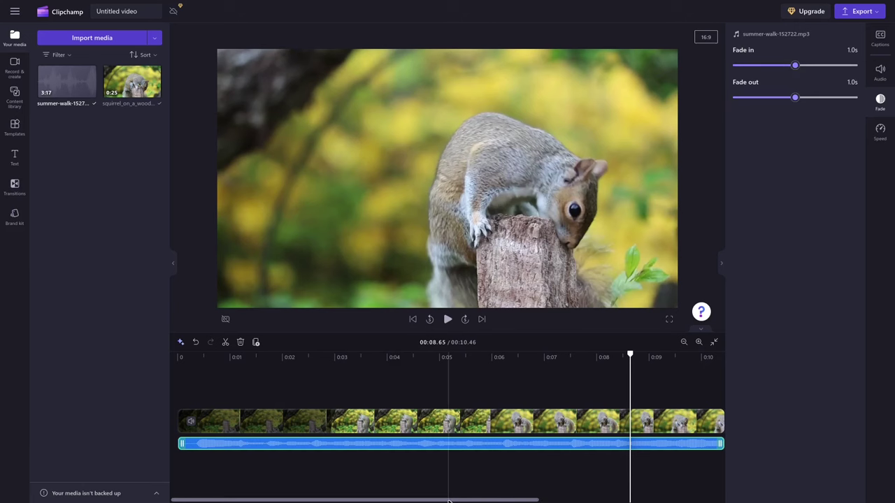
Play the very end of the timeline to check the music's fade out.
{"action": "left_click_drag", "start_coordinate": [449, 500], "coordinate": [529, 499]}
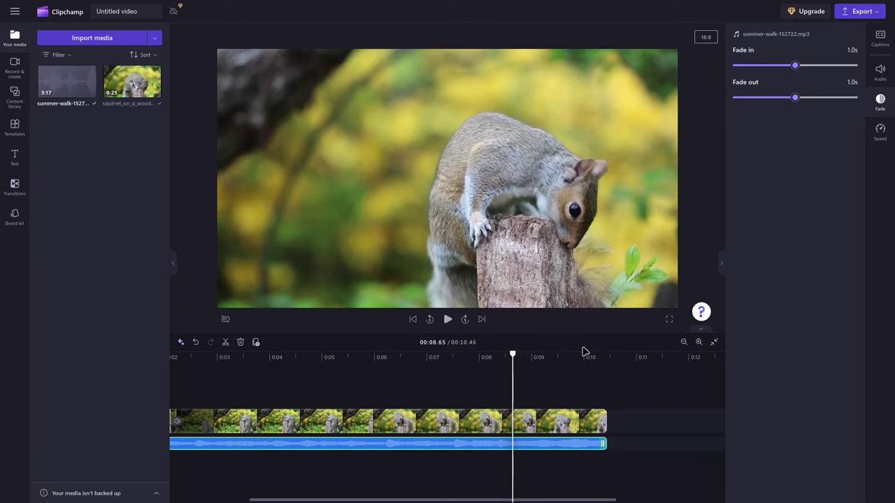
{"action": "left_click", "coordinate": [579, 366]}
{"action": "left_click", "coordinate": [448, 319]}
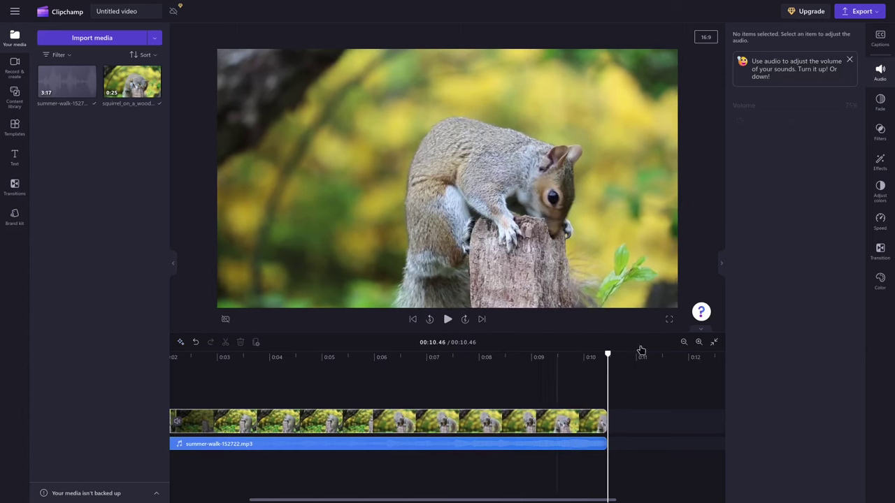
Show the summer-walk music's speed settings and play the timeline from about 3.4 to 8 seconds.
{"action": "left_click", "coordinate": [459, 445]}
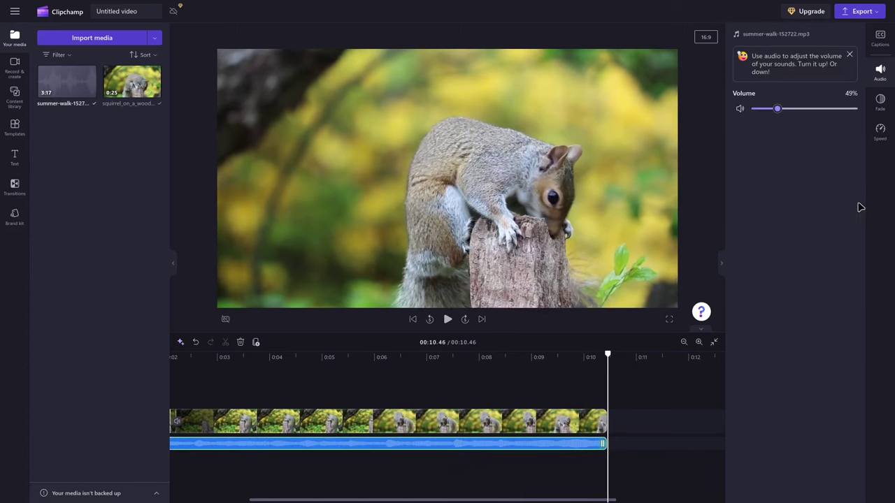
{"action": "left_click", "coordinate": [880, 131]}
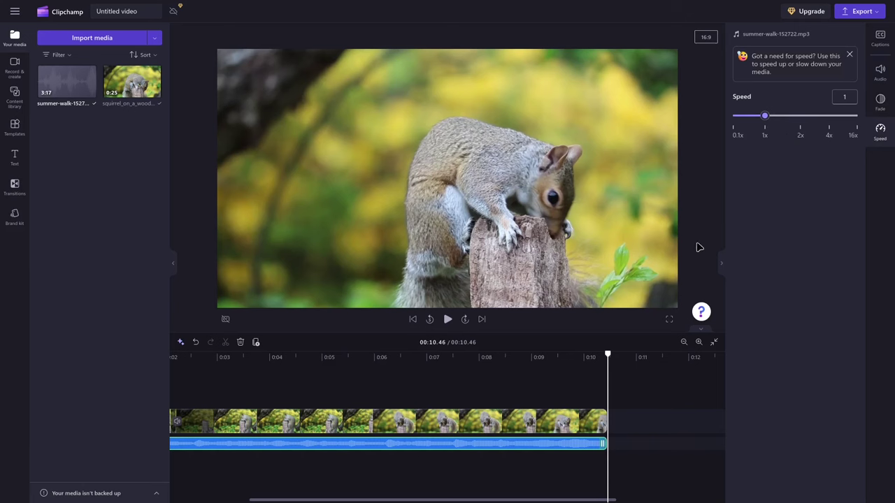
{"action": "left_click_drag", "start_coordinate": [605, 356], "coordinate": [238, 358]}
{"action": "left_click_drag", "start_coordinate": [392, 496], "coordinate": [313, 496]}
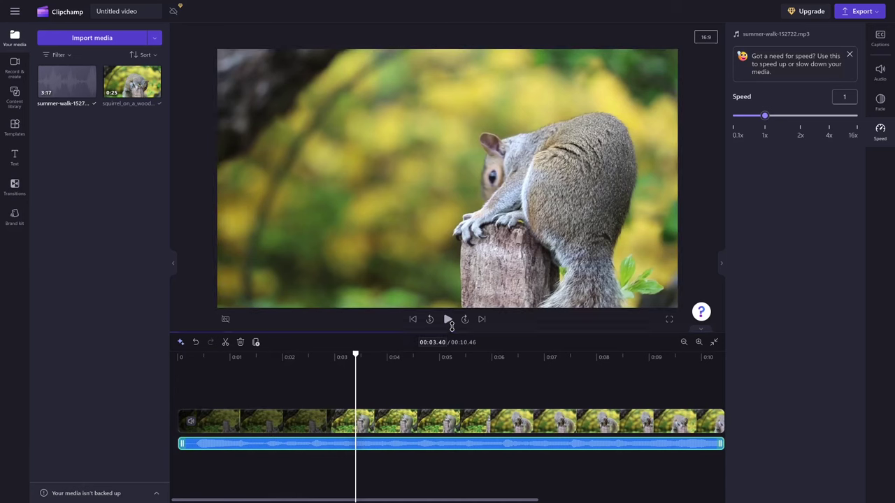
{"action": "left_click", "coordinate": [447, 320]}
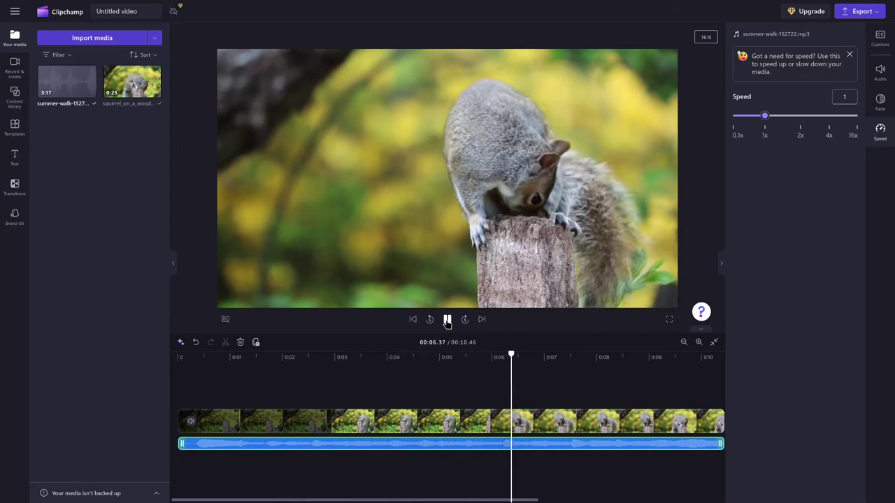
{"action": "key", "text": "space"}
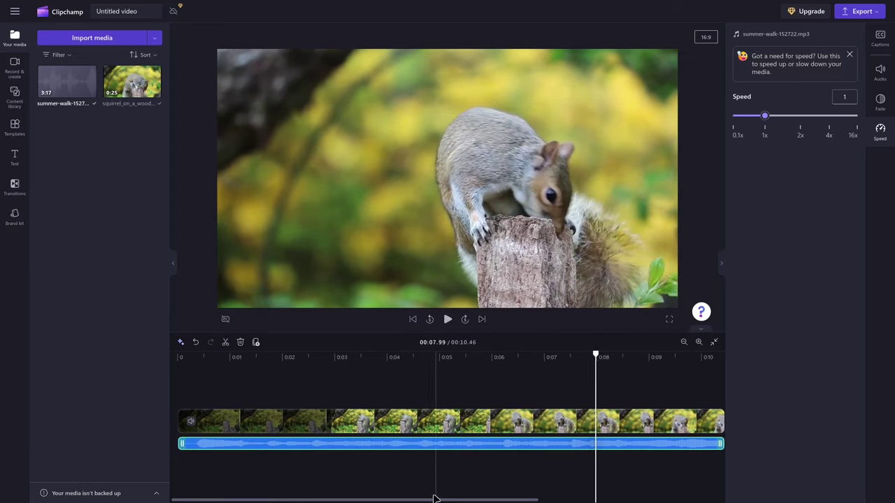
Deselect the music clip and move the playhead to about 2.85 seconds.
{"action": "scroll", "coordinate": [434, 498], "scroll_direction": "down", "scroll_amount": 3}
{"action": "scroll", "coordinate": [430, 498], "scroll_direction": "up", "scroll_amount": 3}
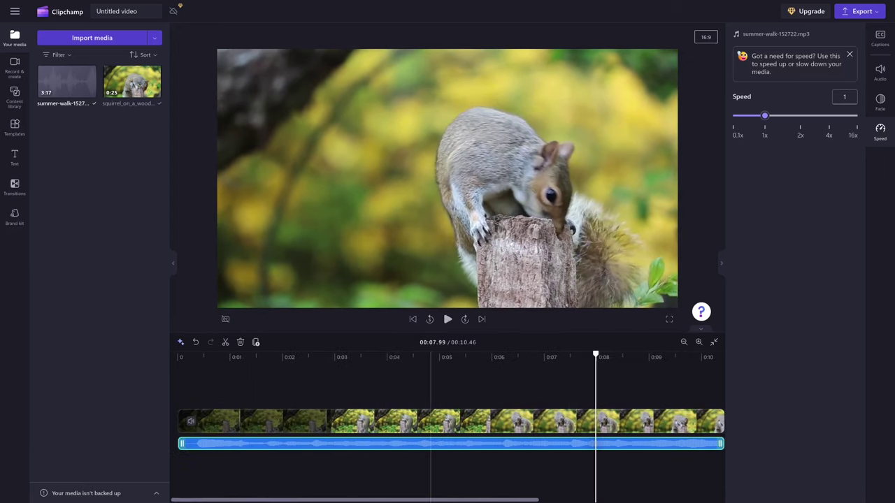
{"action": "left_click", "coordinate": [334, 391]}
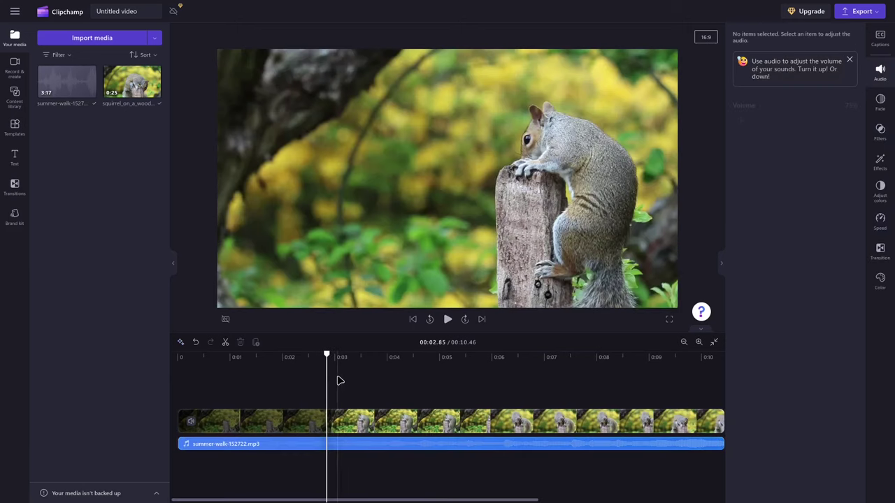
Add a plain text title to the timeline starting at about 2.94 seconds.
{"action": "left_click", "coordinate": [200, 384]}
{"action": "left_click", "coordinate": [331, 391]}
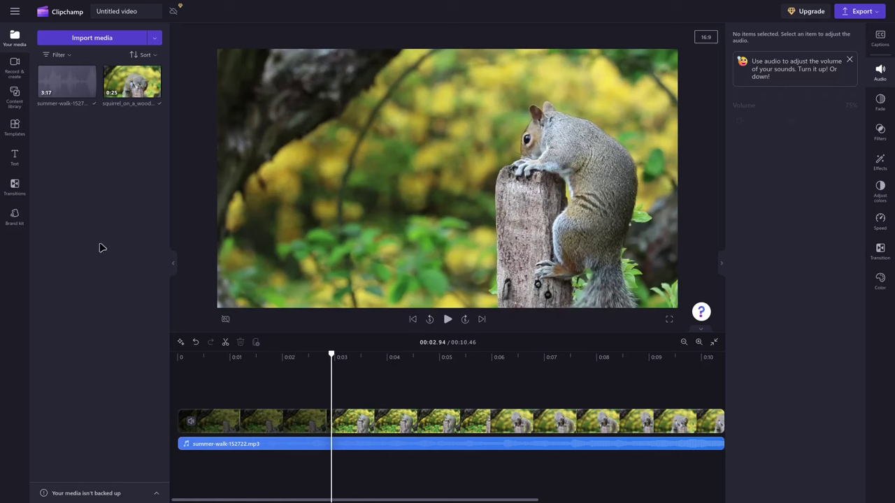
{"action": "left_click", "coordinate": [14, 160]}
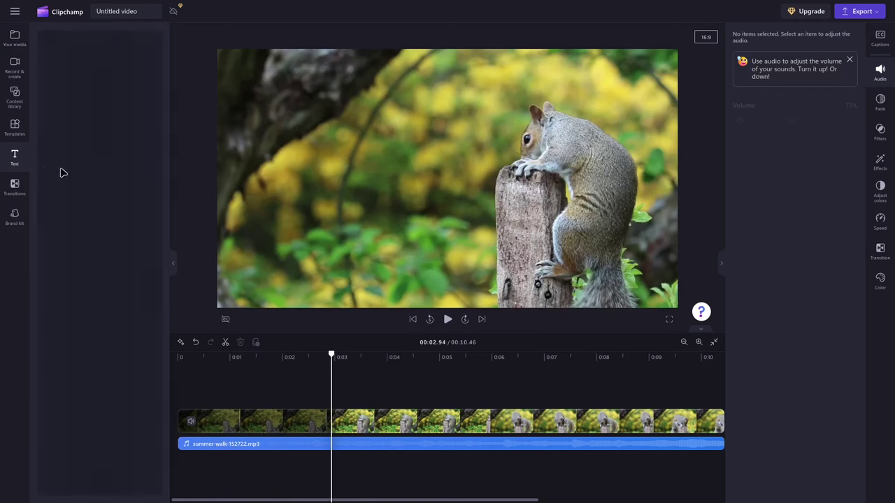
{"action": "mouse_move", "coordinate": [79, 140]}
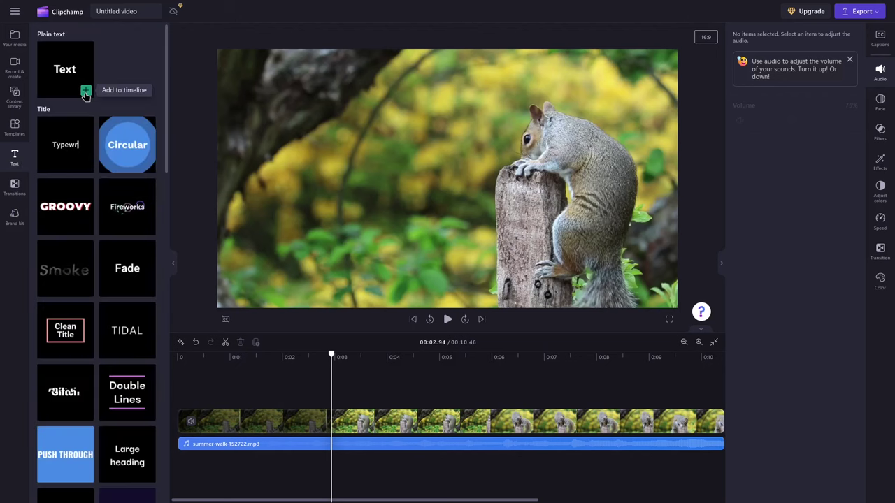
{"action": "left_click", "coordinate": [85, 92]}
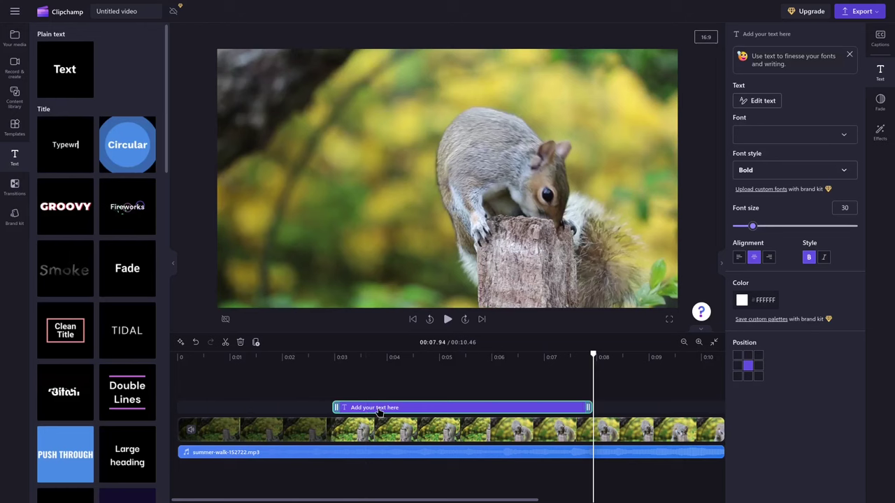
Replace the title's placeholder text with the person's full name.
{"action": "left_click", "coordinate": [402, 408]}
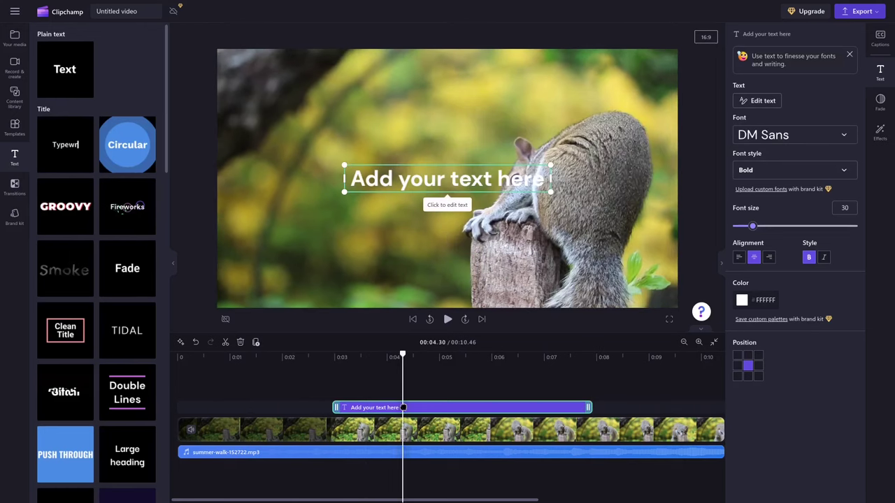
{"action": "left_click", "coordinate": [414, 177]}
{"action": "type", "text": "Joh"}
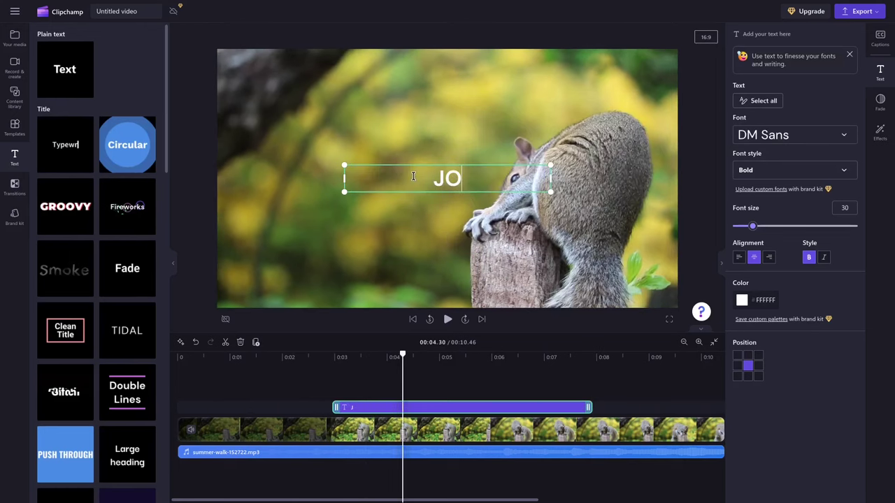
{"action": "key", "text": "BackSpace"}
{"action": "key", "text": "BackSpace"}
{"action": "type", "text": "ohn Doe"}
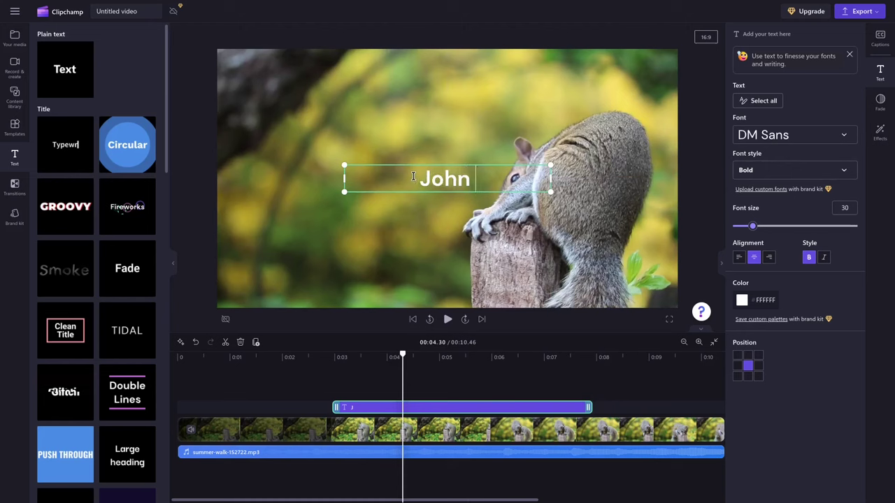
{"action": "left_click", "coordinate": [424, 244]}
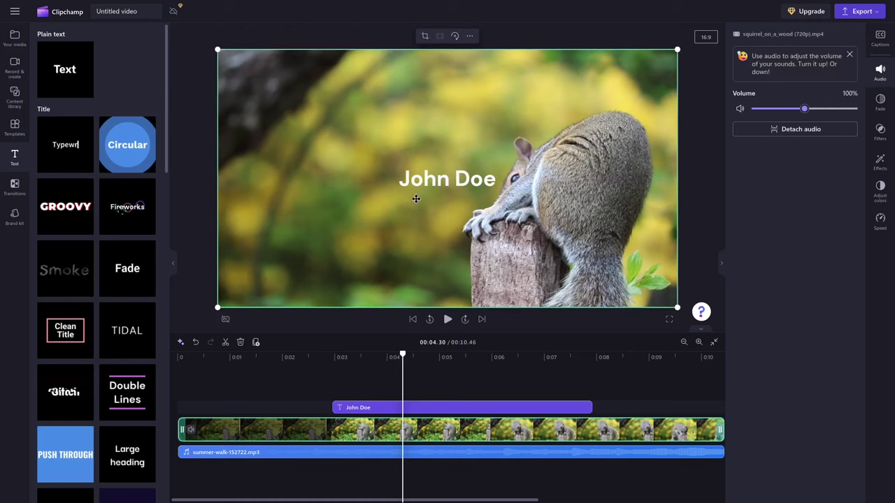
Move the name title to the lower-left area of the video frame, beside the tree stump.
{"action": "left_click", "coordinate": [714, 176]}
{"action": "left_click", "coordinate": [446, 181]}
{"action": "left_click_drag", "start_coordinate": [446, 181], "coordinate": [356, 263]}
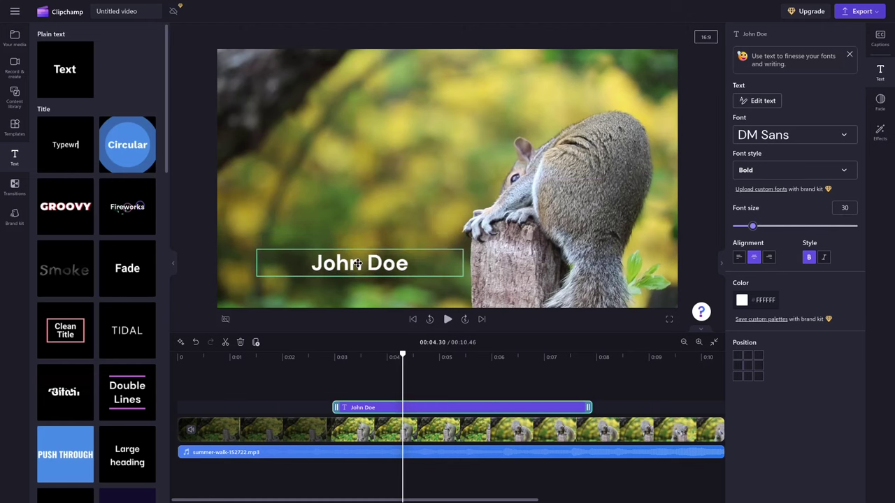
Stretch the name title from the start to the end of the squirrel clip and play the timeline to its end.
{"action": "left_click_drag", "start_coordinate": [335, 407], "coordinate": [150, 419]}
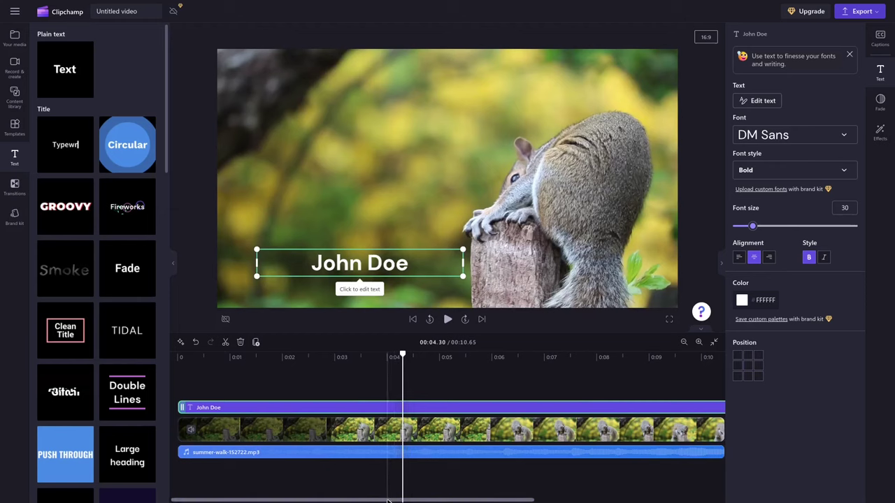
{"action": "left_click_drag", "start_coordinate": [388, 501], "coordinate": [452, 500]}
{"action": "left_click_drag", "start_coordinate": [634, 407], "coordinate": [610, 407]}
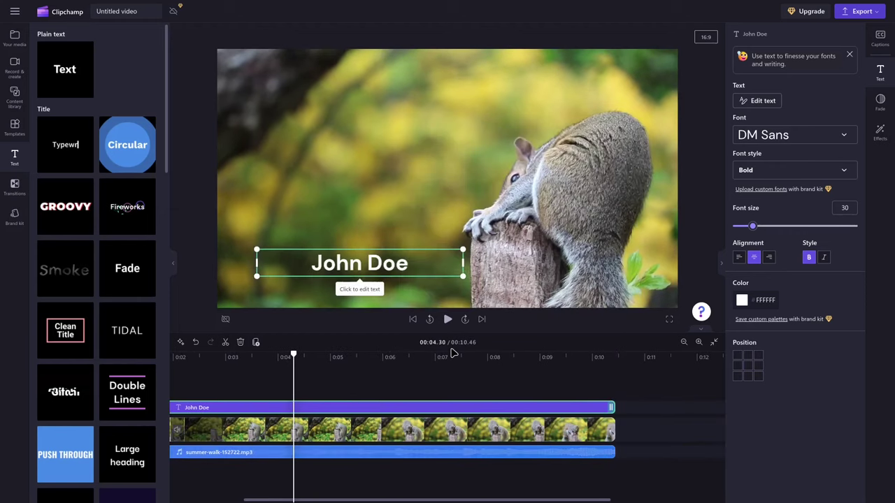
{"action": "left_click", "coordinate": [447, 319]}
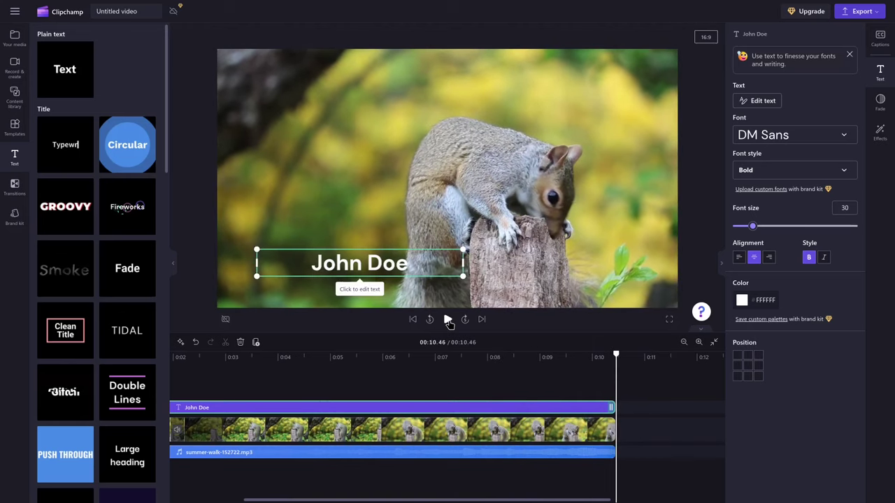
Export the video at 720p and set its OneDrive file name to "Askisi sound".
{"action": "left_click", "coordinate": [864, 12]}
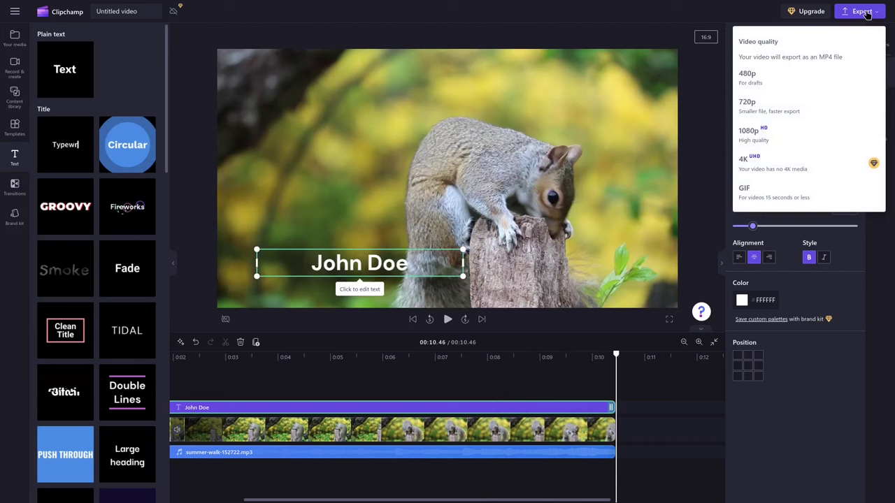
{"action": "left_click", "coordinate": [754, 110]}
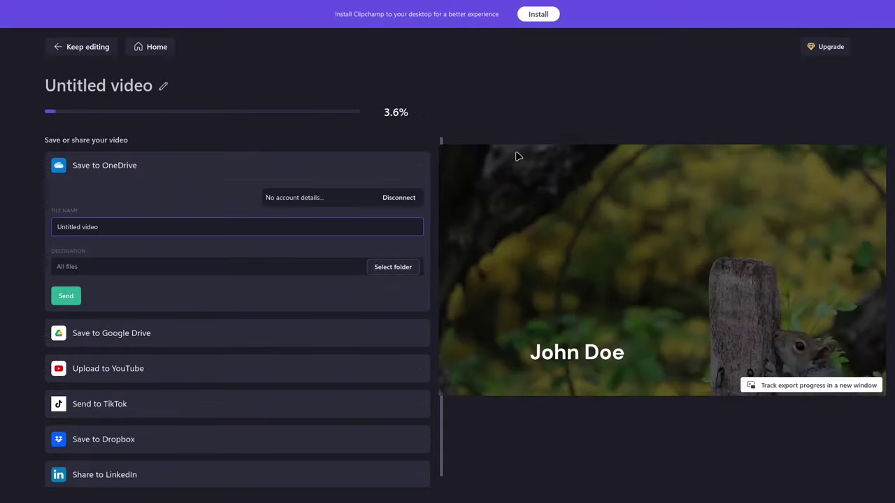
{"action": "triple_click", "coordinate": [114, 228]}
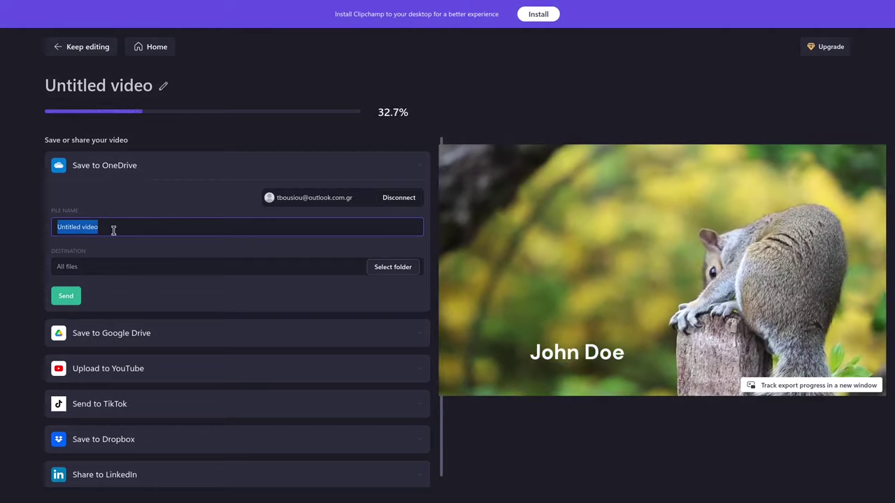
{"action": "type", "text": "Askisi "}
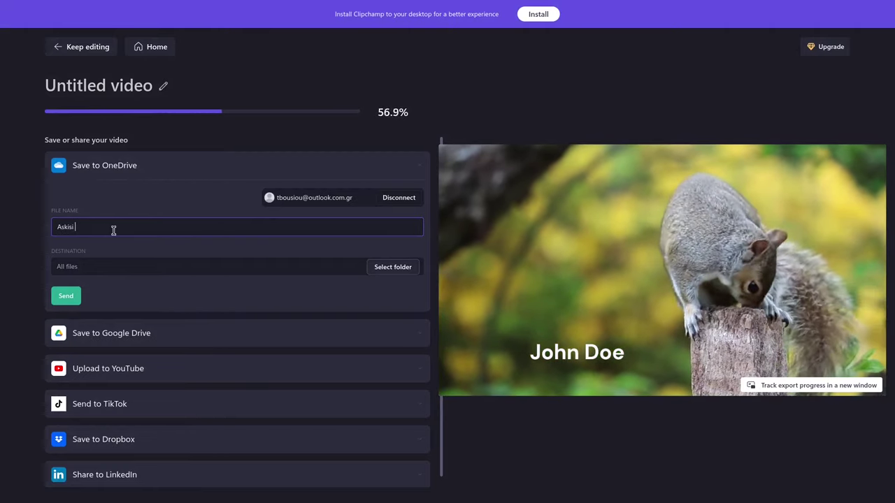
{"action": "type", "text": "so"}
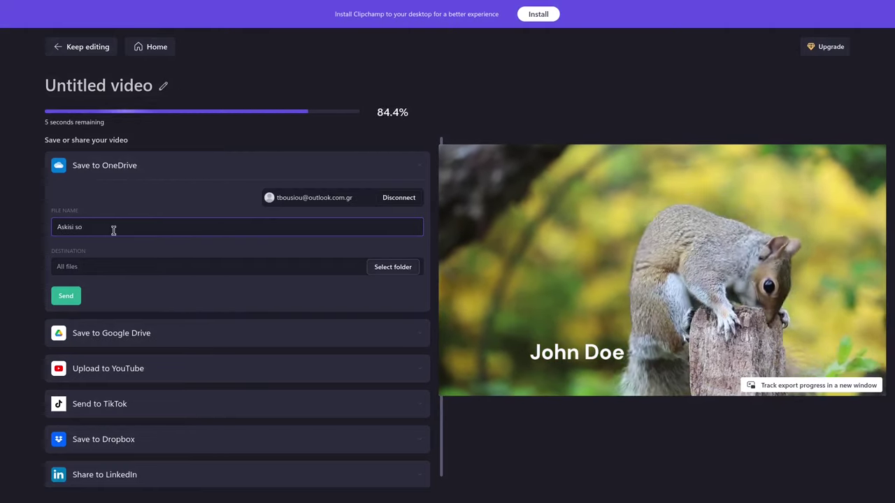
{"action": "type", "text": "und"}
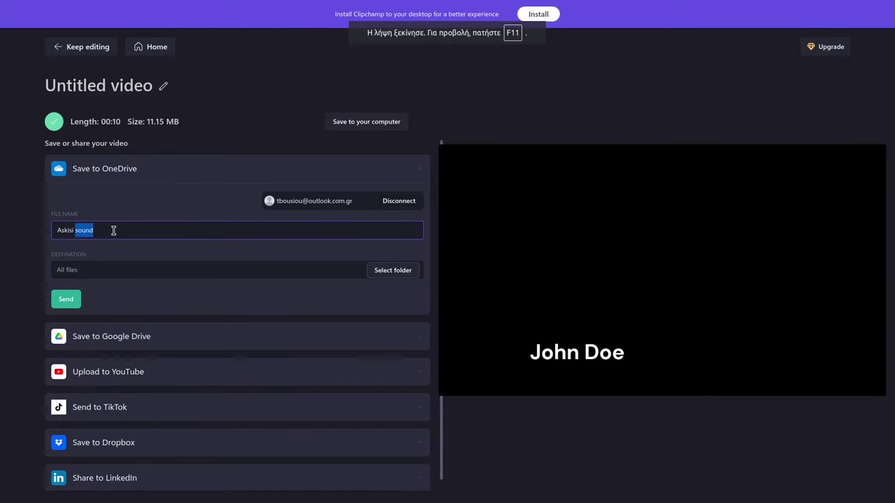
Rename the untitled video "Askisi sound" and send it to OneDrive.
{"action": "left_click", "coordinate": [166, 87]}
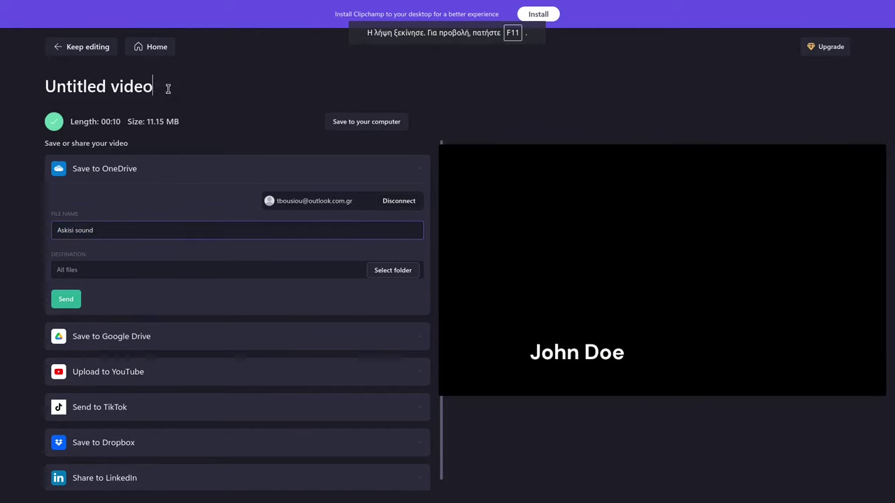
{"action": "key", "text": "ctrl+a"}
{"action": "type", "text": "Askisi sound"}
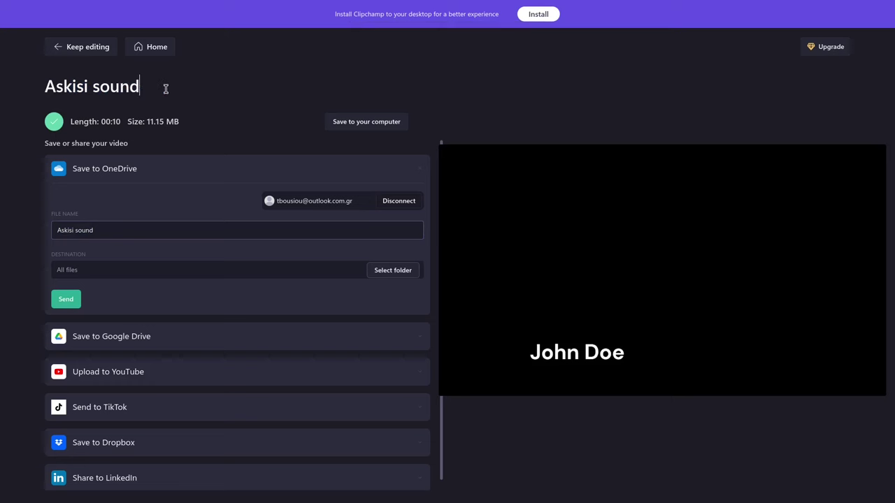
{"action": "key", "text": "Return"}
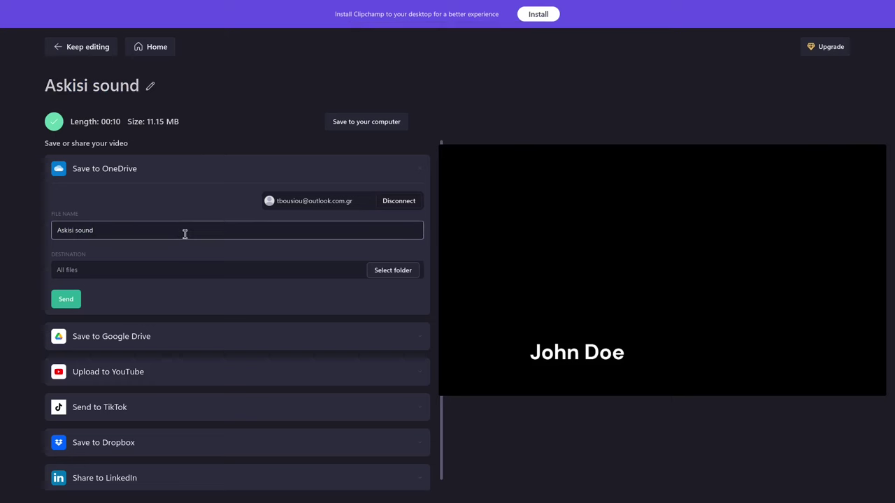
{"action": "left_click", "coordinate": [66, 299]}
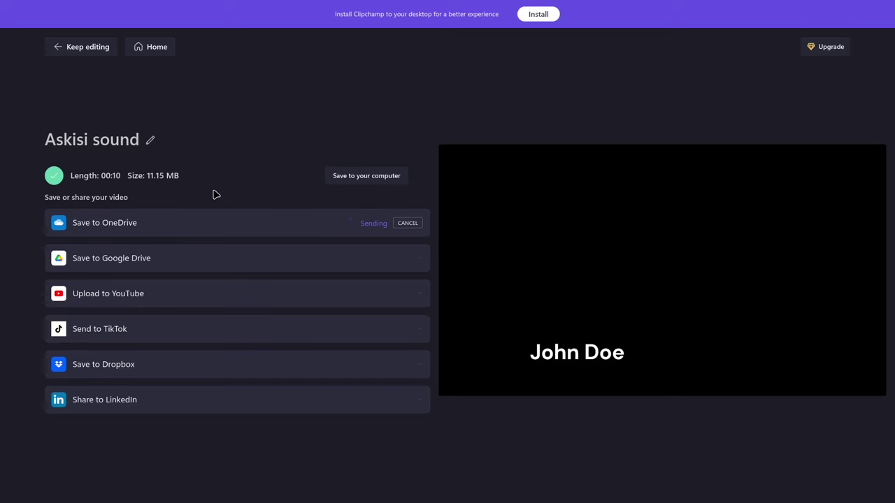
Open the uploaded video in OneDrive, watch it to about 7 seconds, pause it and show it full screen.
{"action": "left_click", "coordinate": [160, 255]}
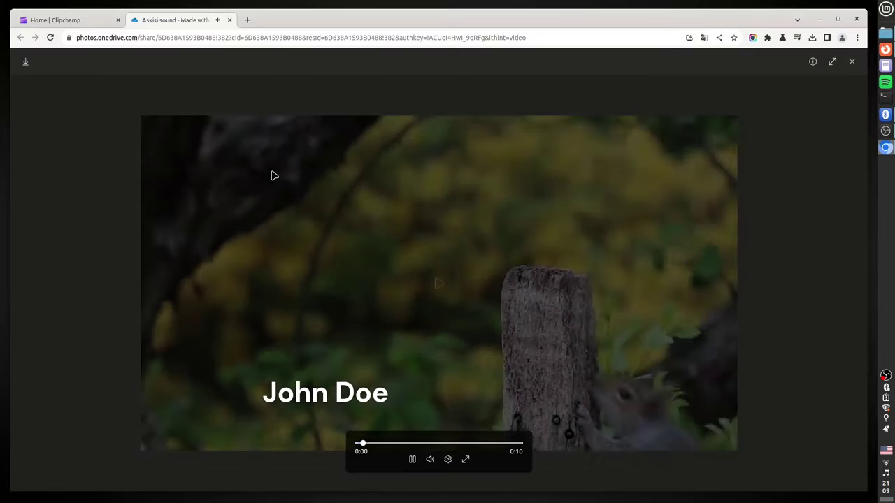
{"action": "key", "text": "F11"}
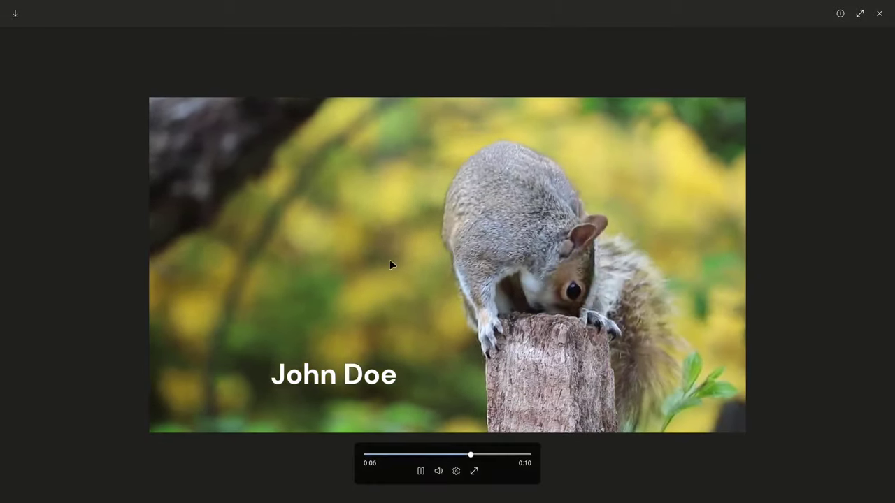
{"action": "left_click", "coordinate": [420, 471]}
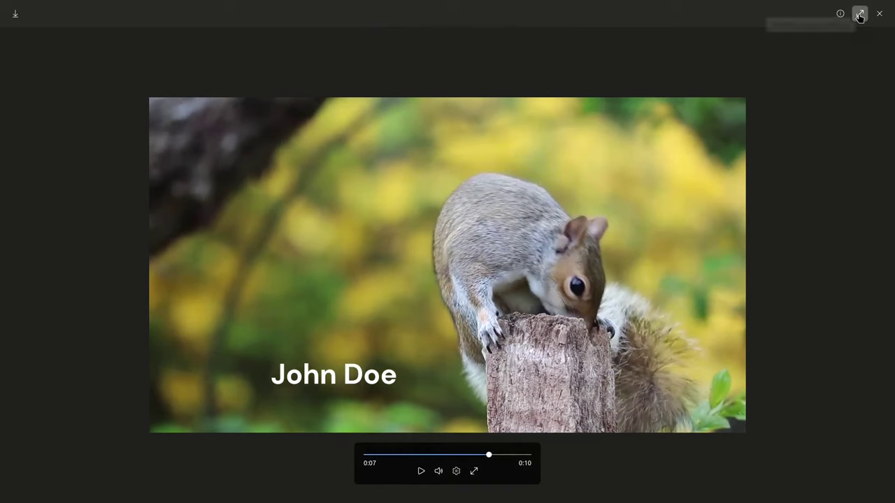
{"action": "left_click", "coordinate": [860, 13]}
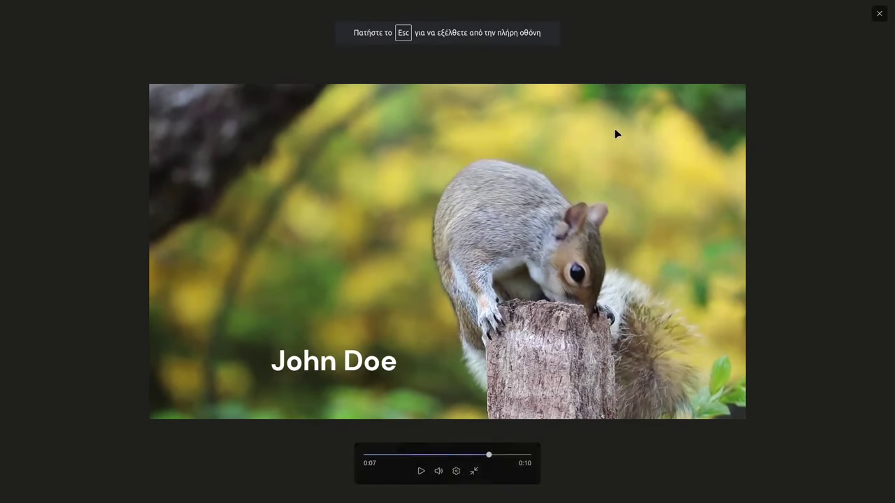